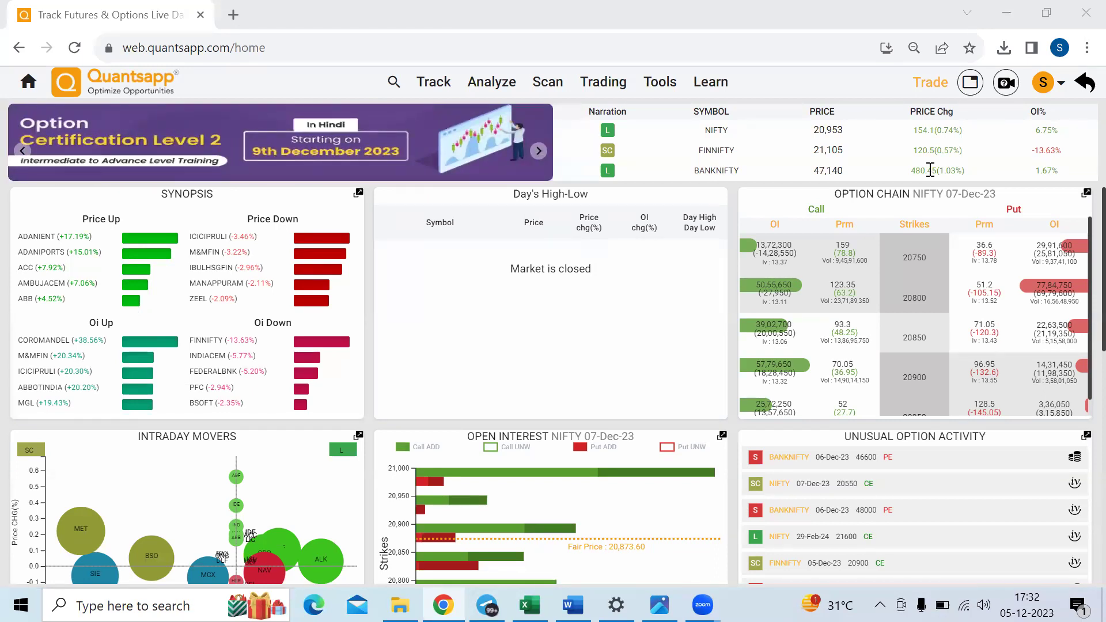
Step: Search the site for "chain" and open the Option Chain tool
click(401, 78)
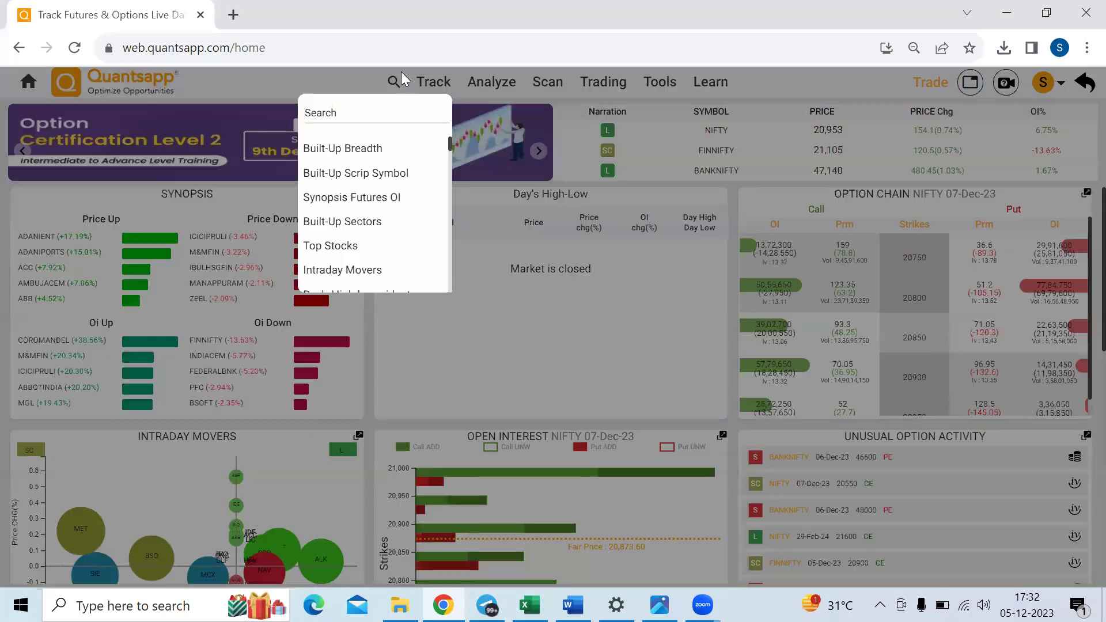
text(chain)
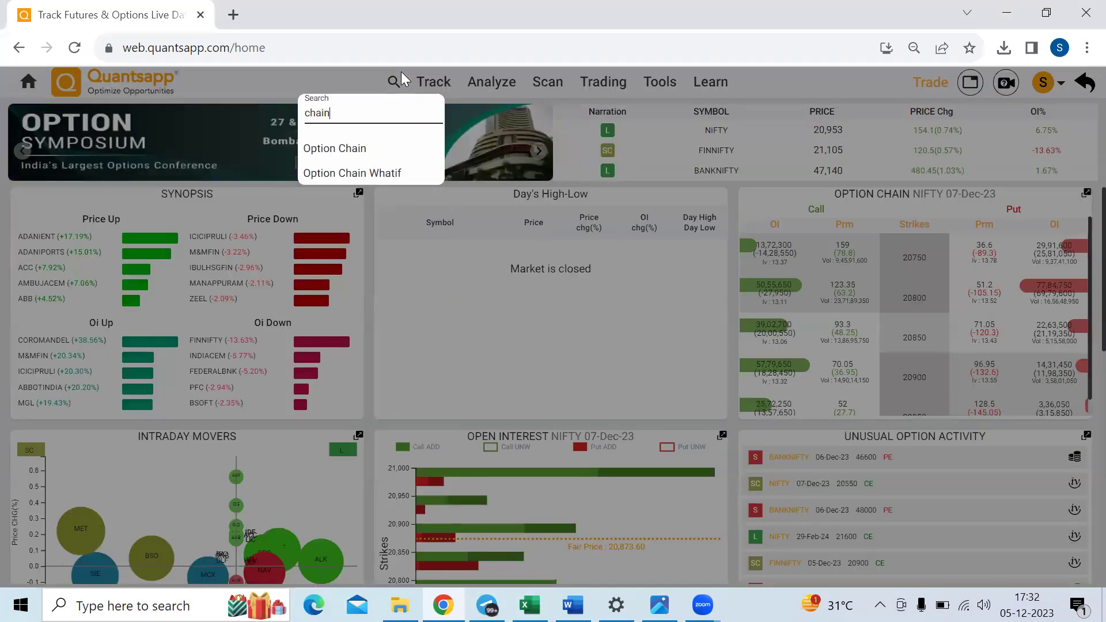
click(342, 149)
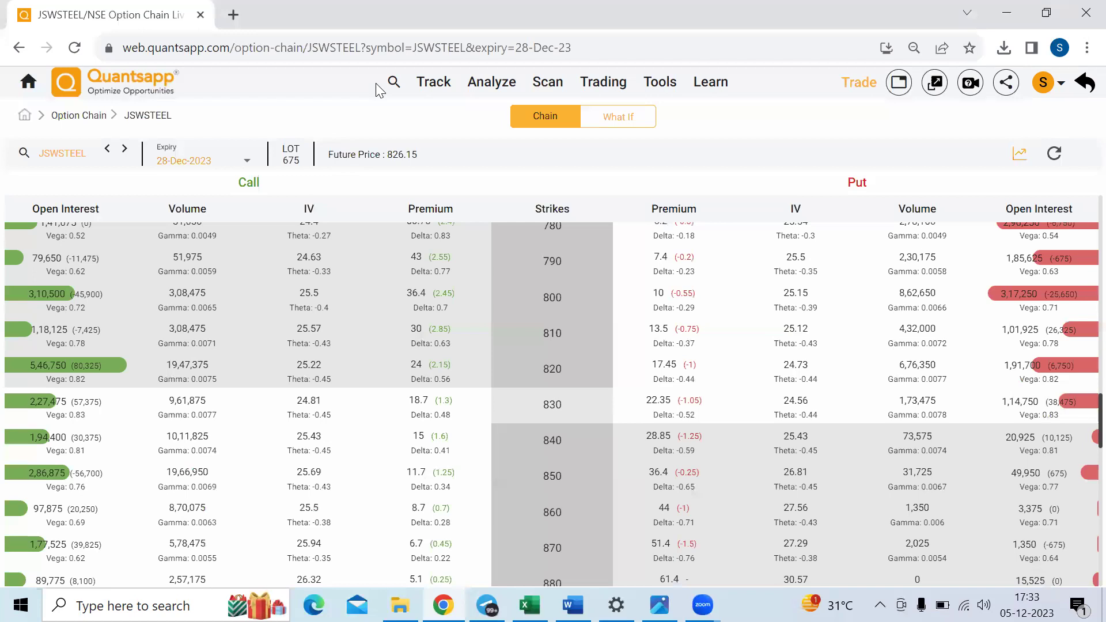
Step: Search the site for "calc" and open the Option Calculator
click(397, 84)
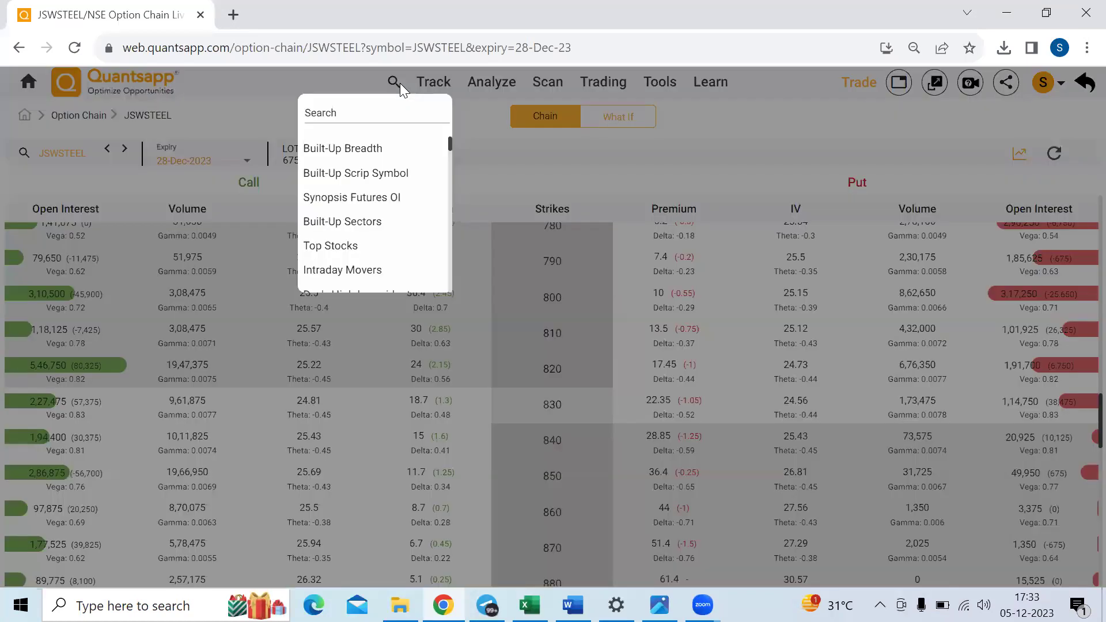
text(calc)
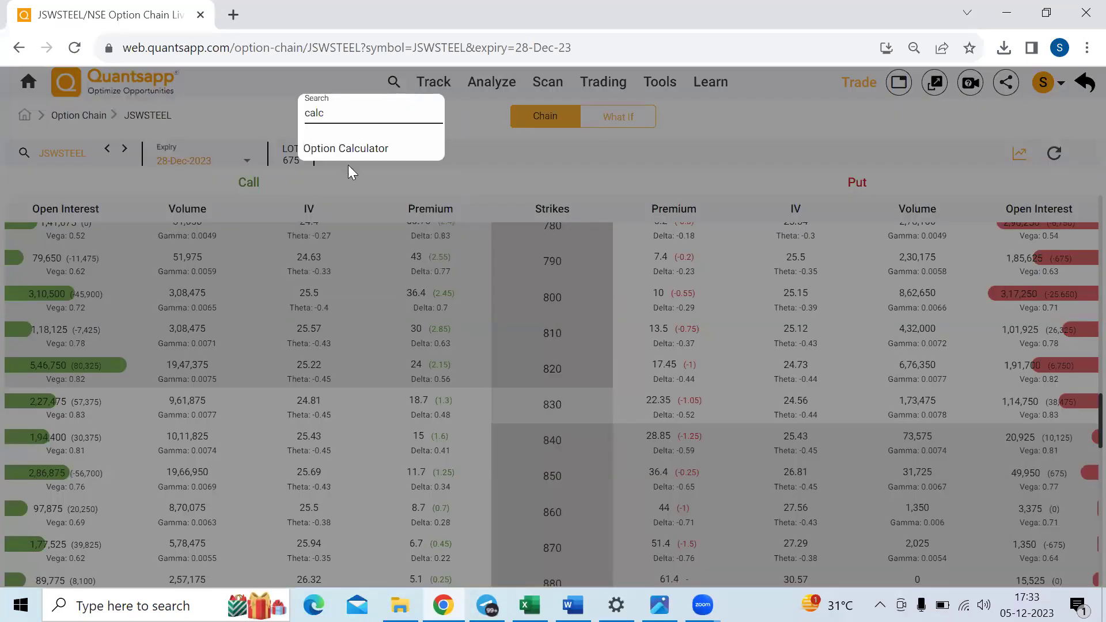
click(345, 148)
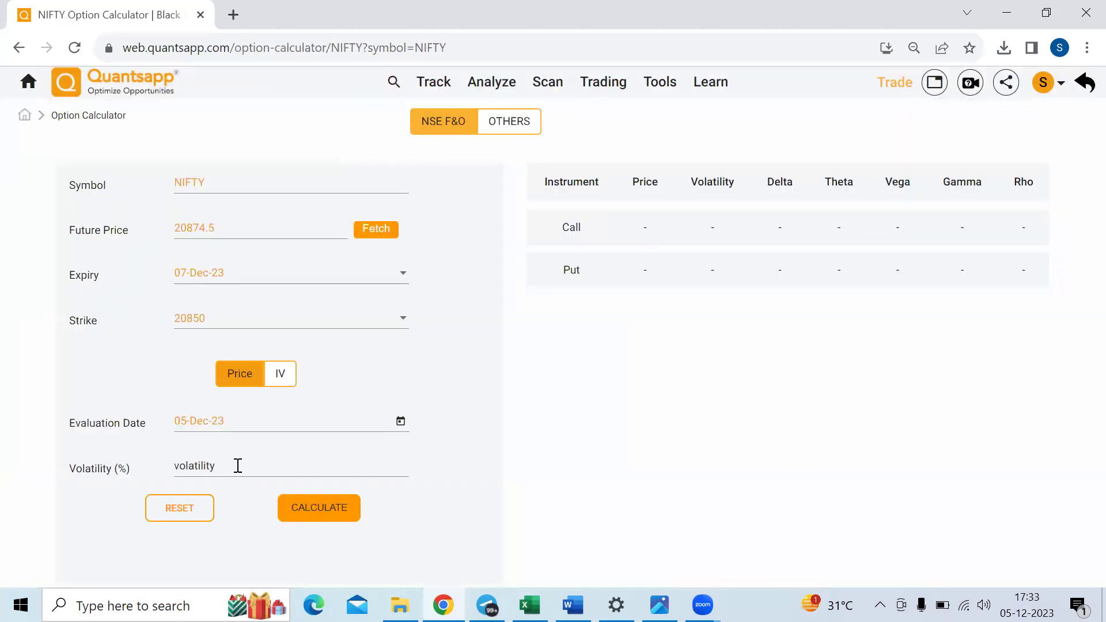
Step: Set the volatility to 10% and calculate the NIFTY 20850 call and put values
click(230, 463)
text(1)
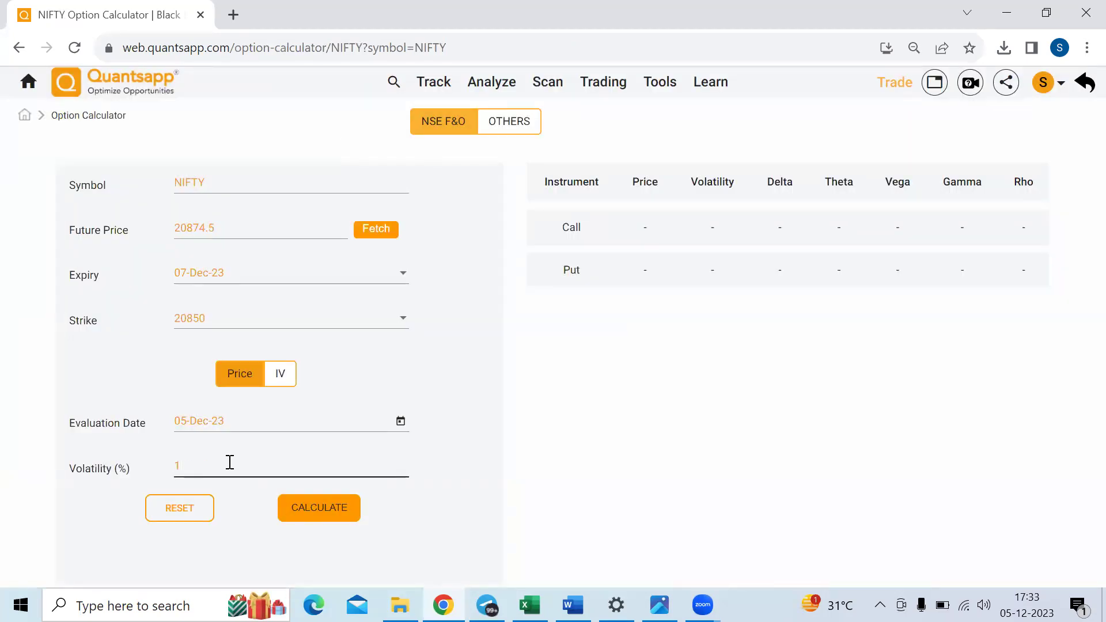
text(0)
click(298, 507)
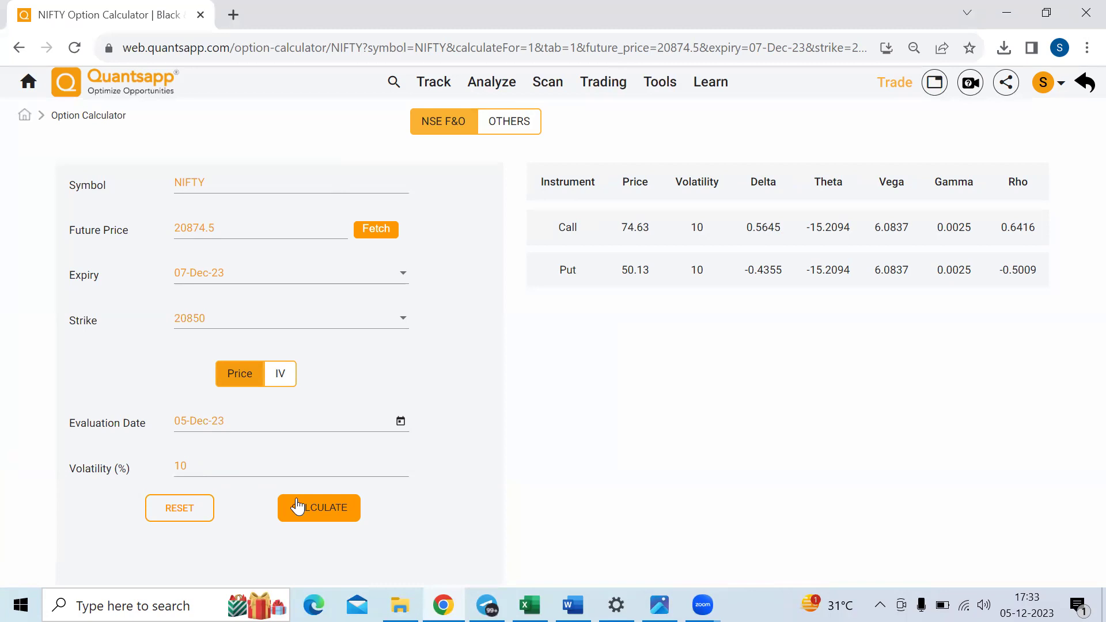
Step: Set the future price to 20884.5 and recalculate the NIFTY option prices and Greeks
click(200, 225)
key(BackSpace)
text(8)
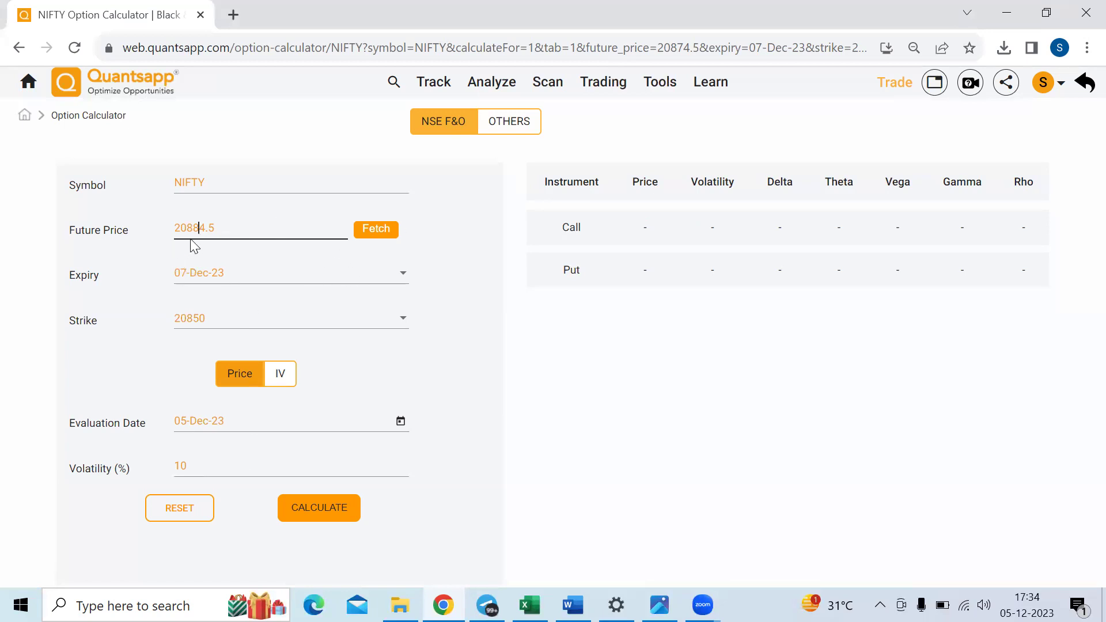
click(314, 511)
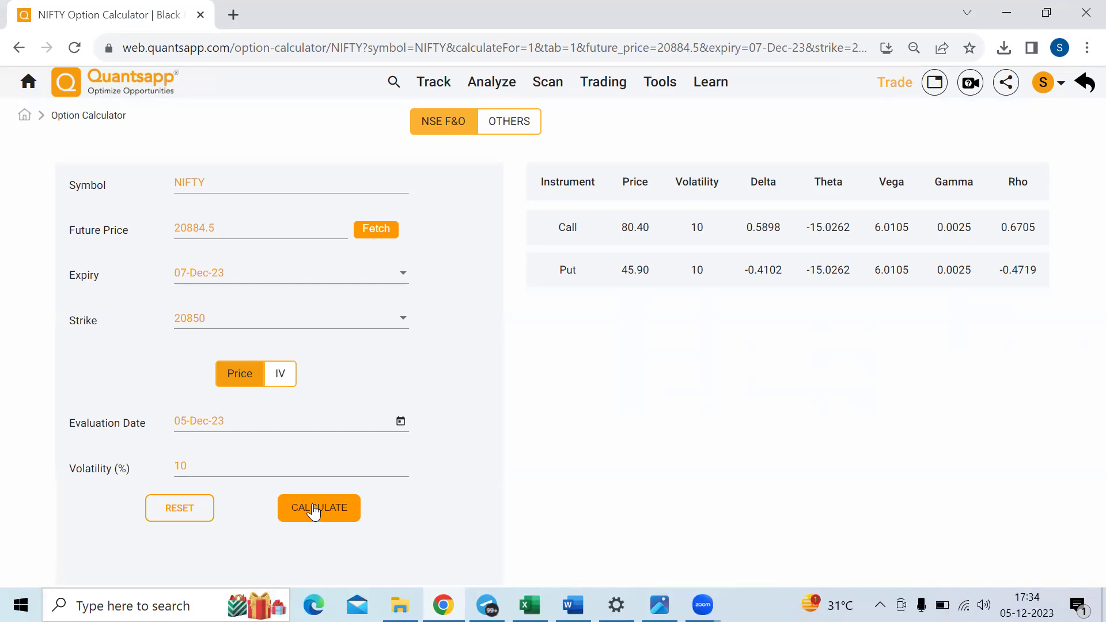
Step: Return to the home page, search the site for "ch" and open the Option Chain tool
click(28, 82)
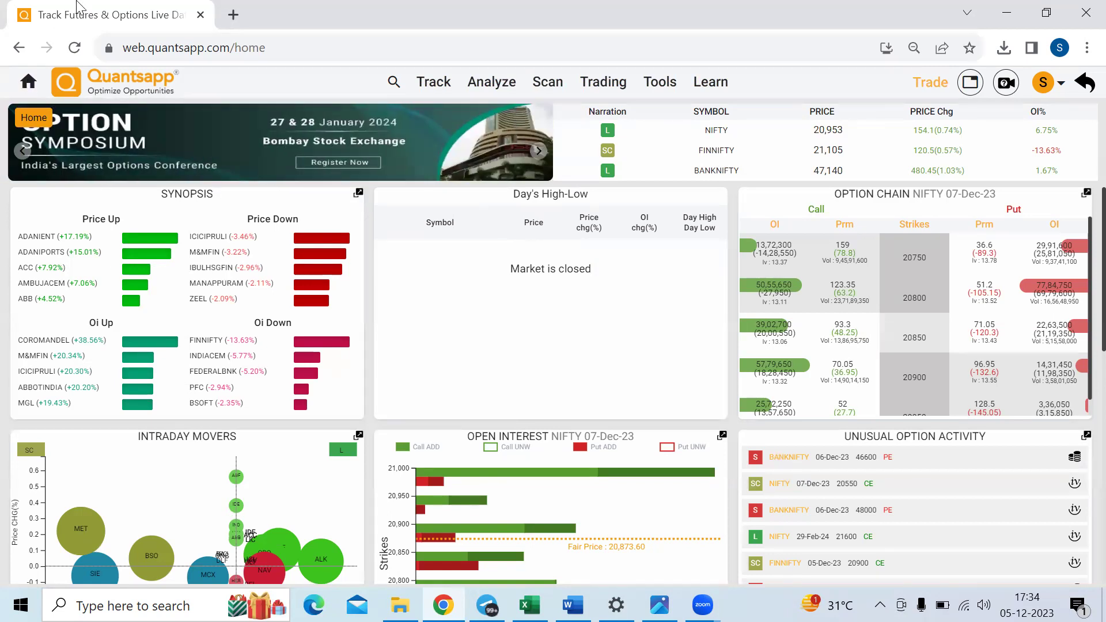
click(393, 82)
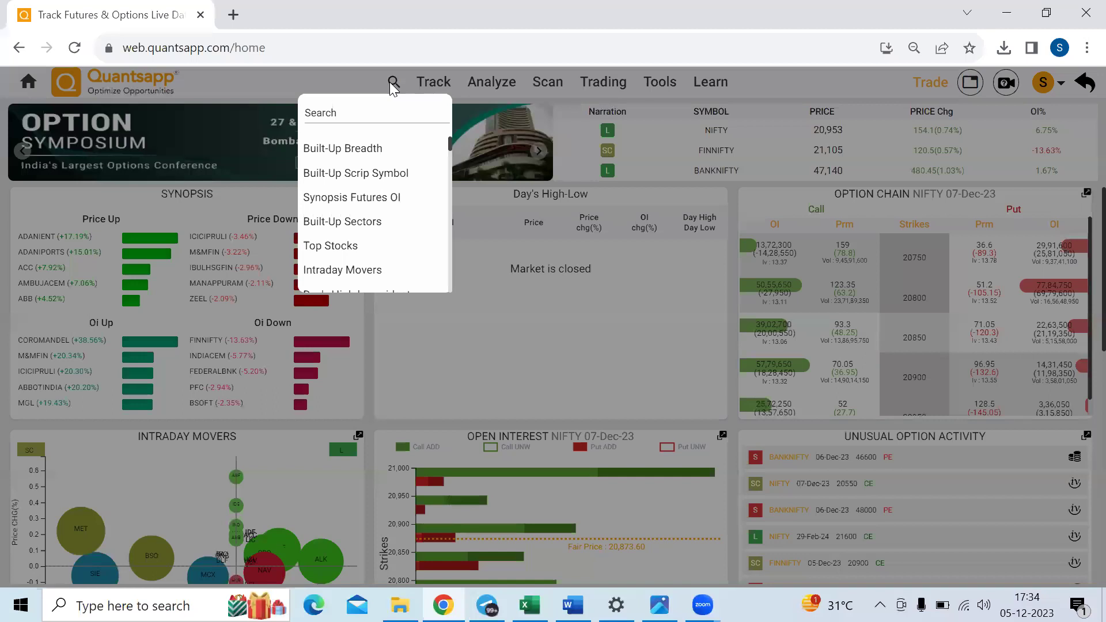
text(ch)
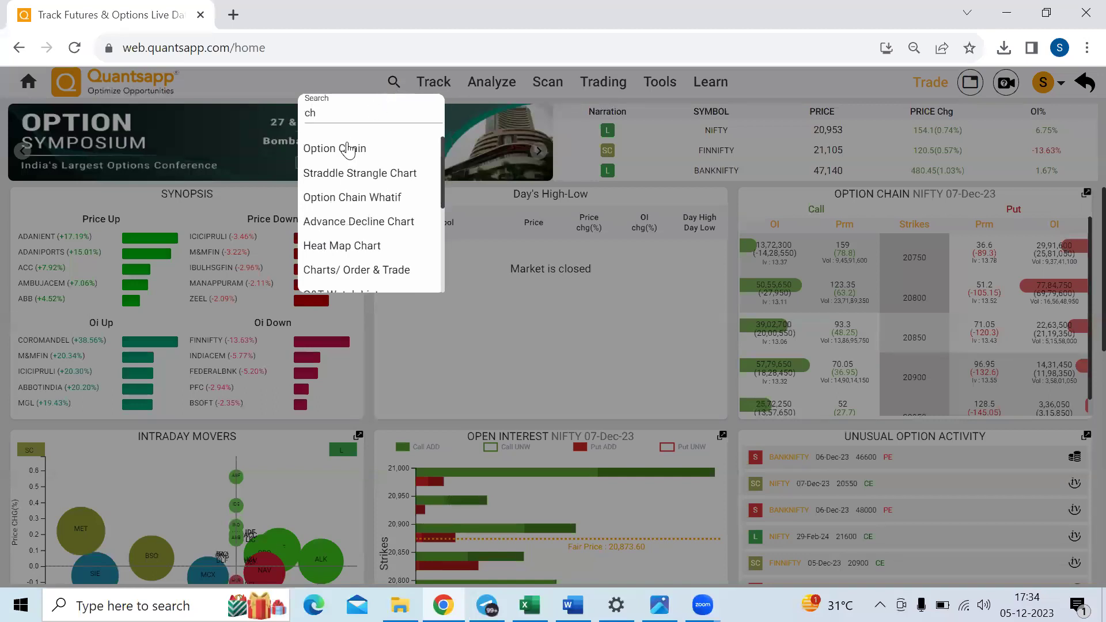
click(348, 149)
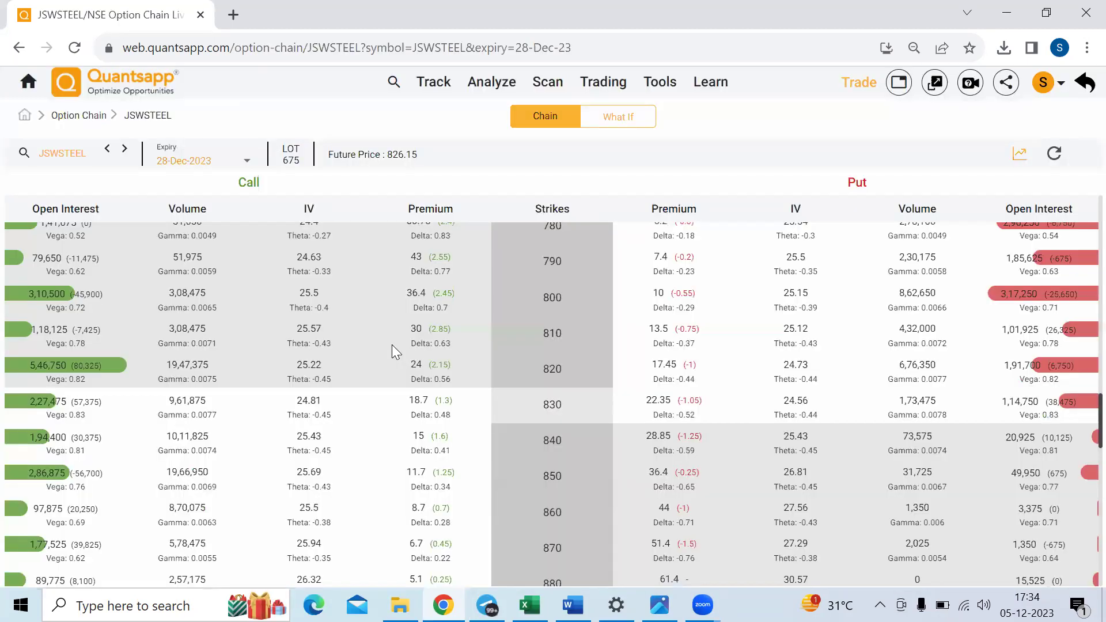
Step: Examine how the JSWSTEEL call premiums and deltas vary from in-the-money to far out-of-the-money strikes
scroll(401, 417, up, 2)
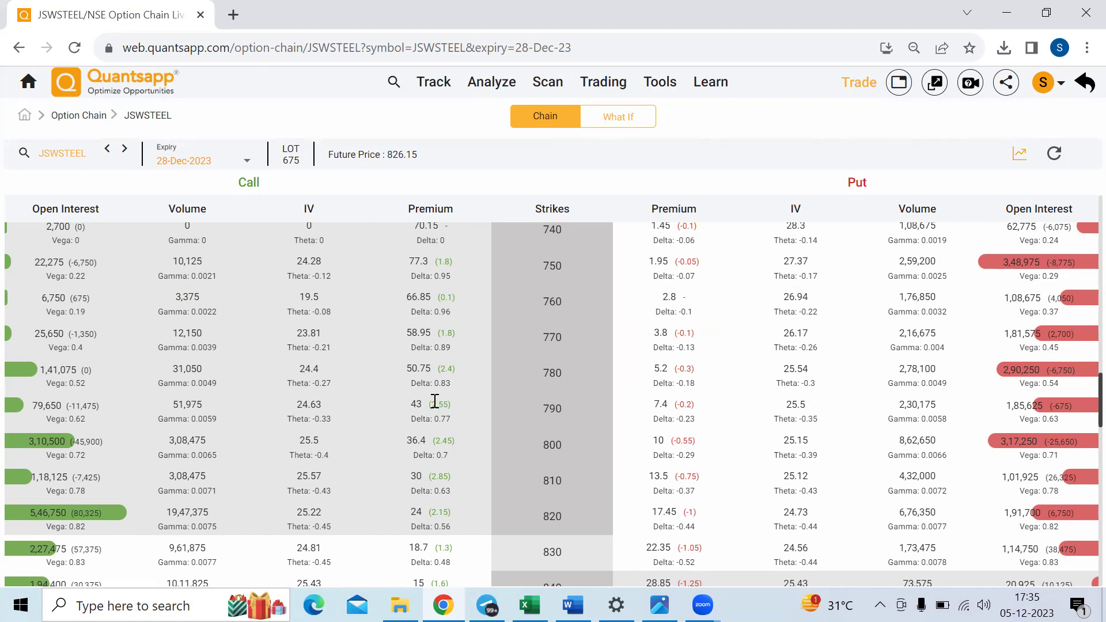
scroll(435, 402, down, 4)
scroll(435, 401, down, 2)
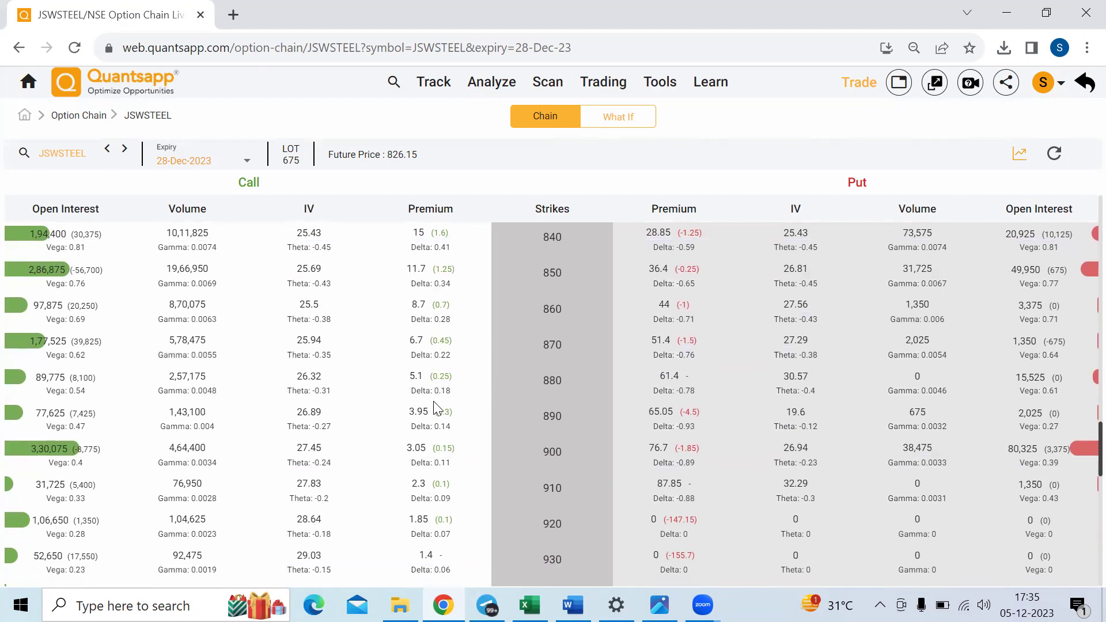
scroll(435, 402, down, 2)
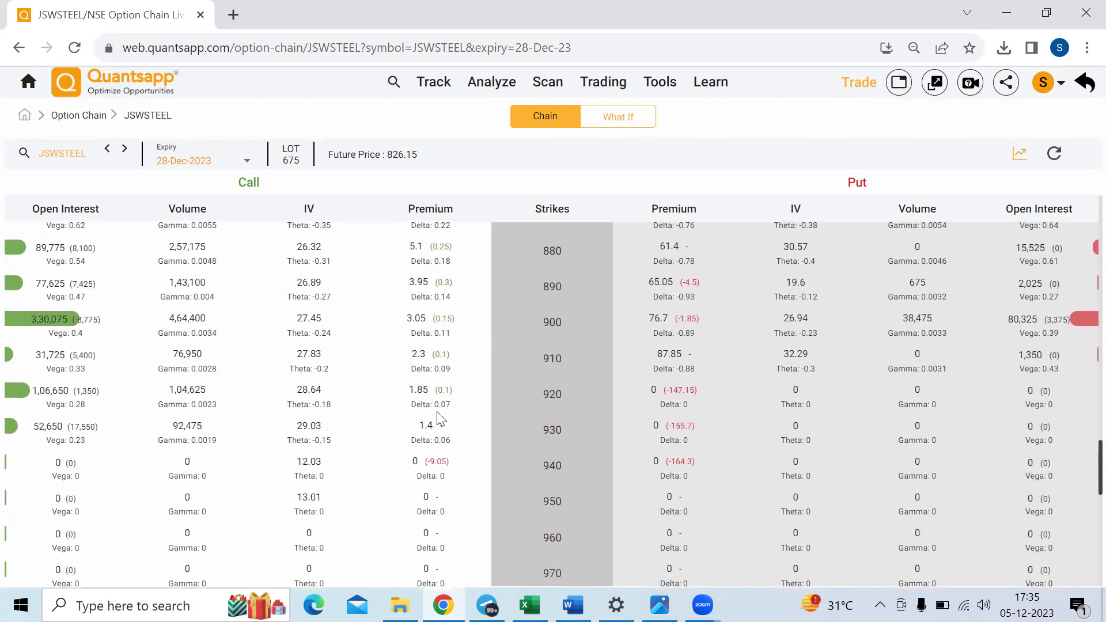
scroll(442, 311, up, 1)
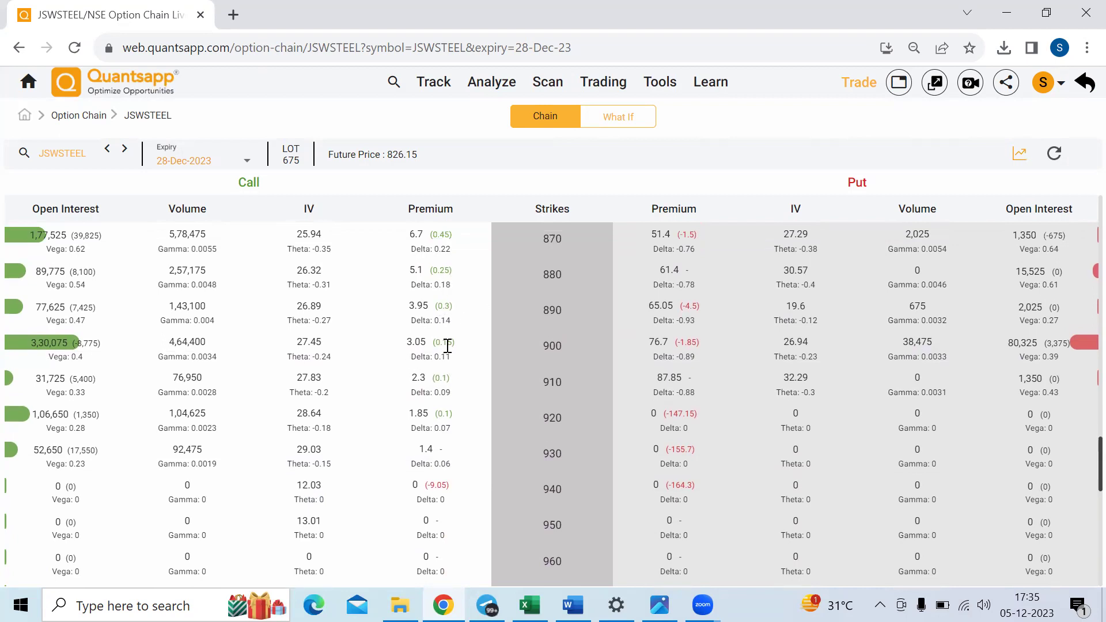
scroll(447, 345, up, 2)
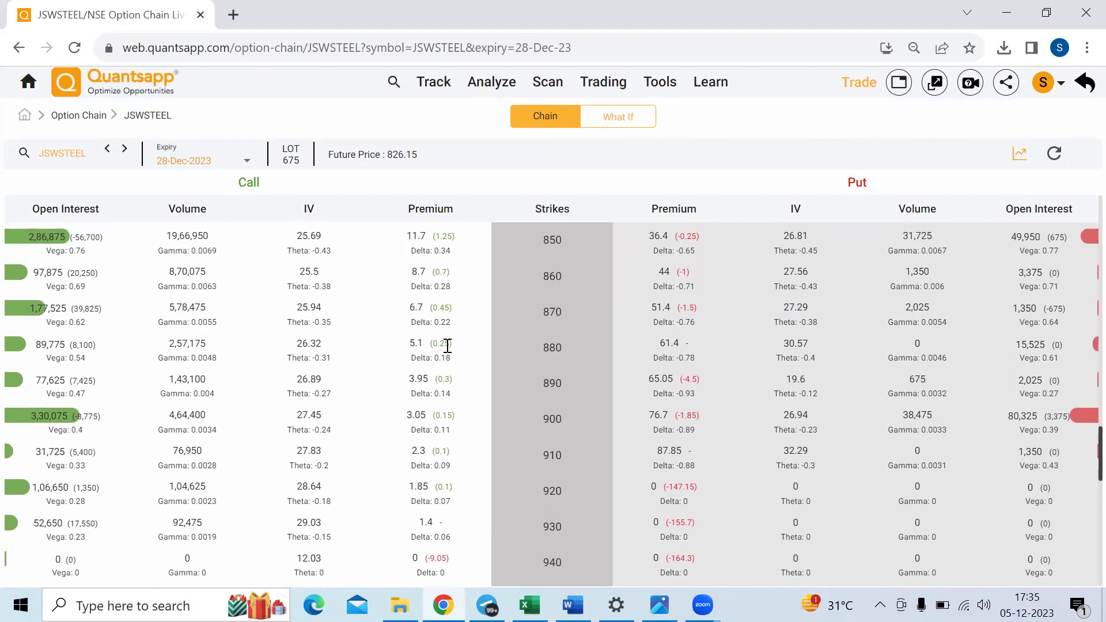
scroll(447, 346, up, 5)
scroll(448, 346, up, 1)
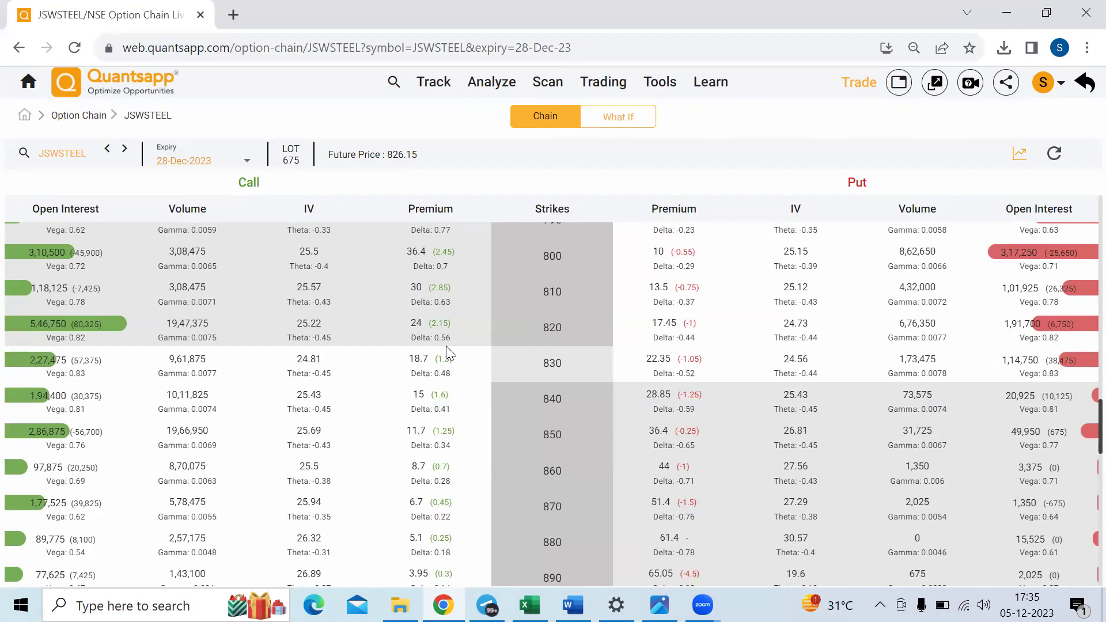
scroll(447, 352, up, 1)
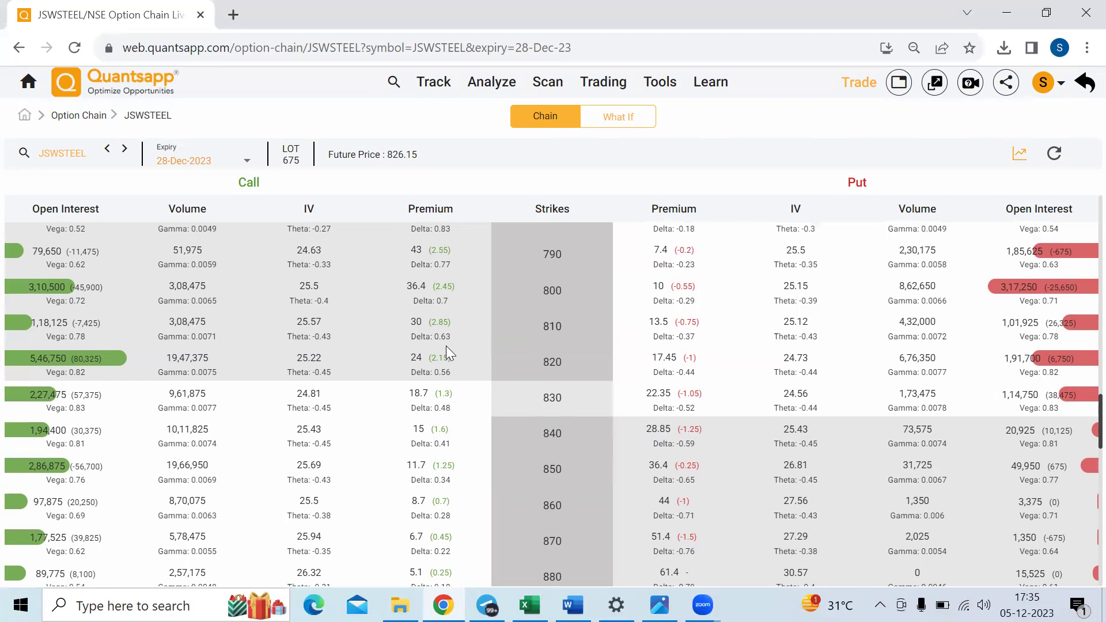
scroll(446, 346, down, 1)
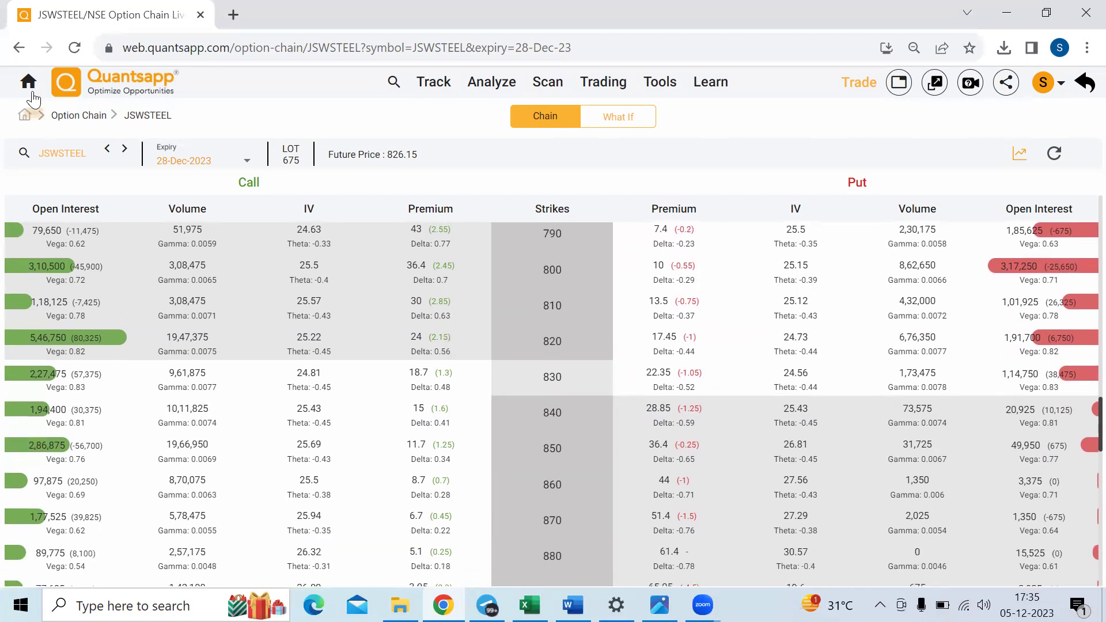
Step: Return to the home page, search the site for "arc" and open Options Architect
click(33, 92)
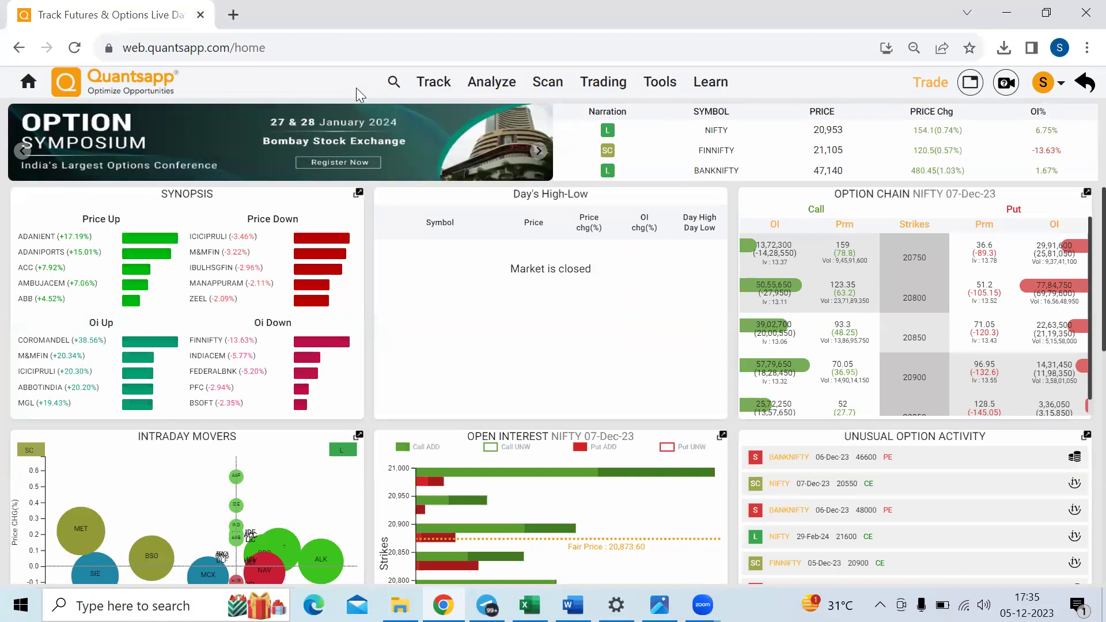
click(392, 86)
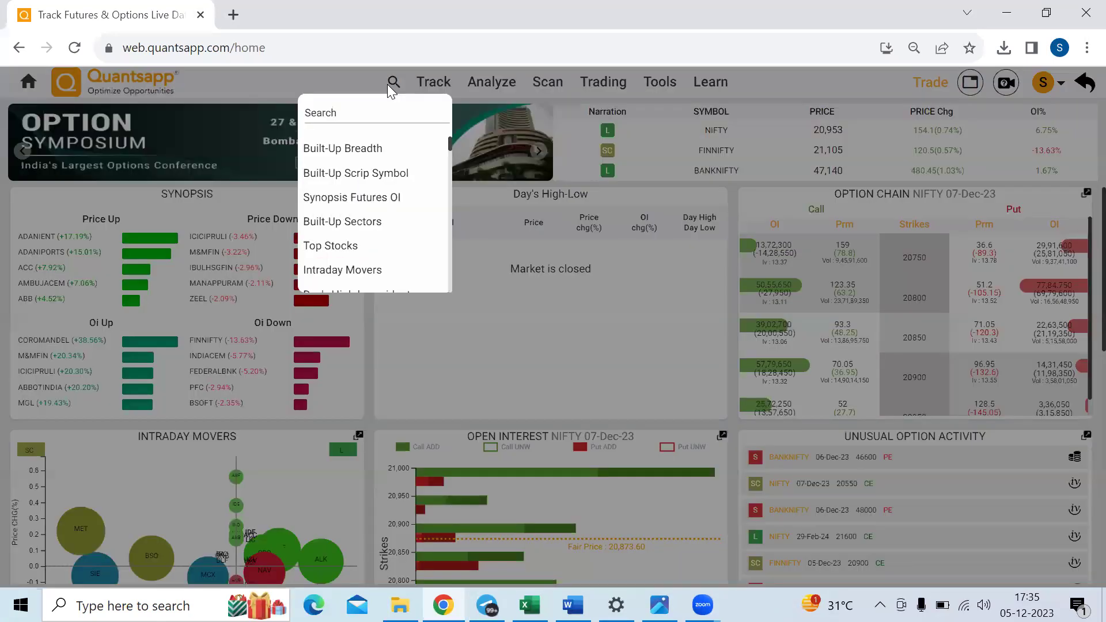
text(arc)
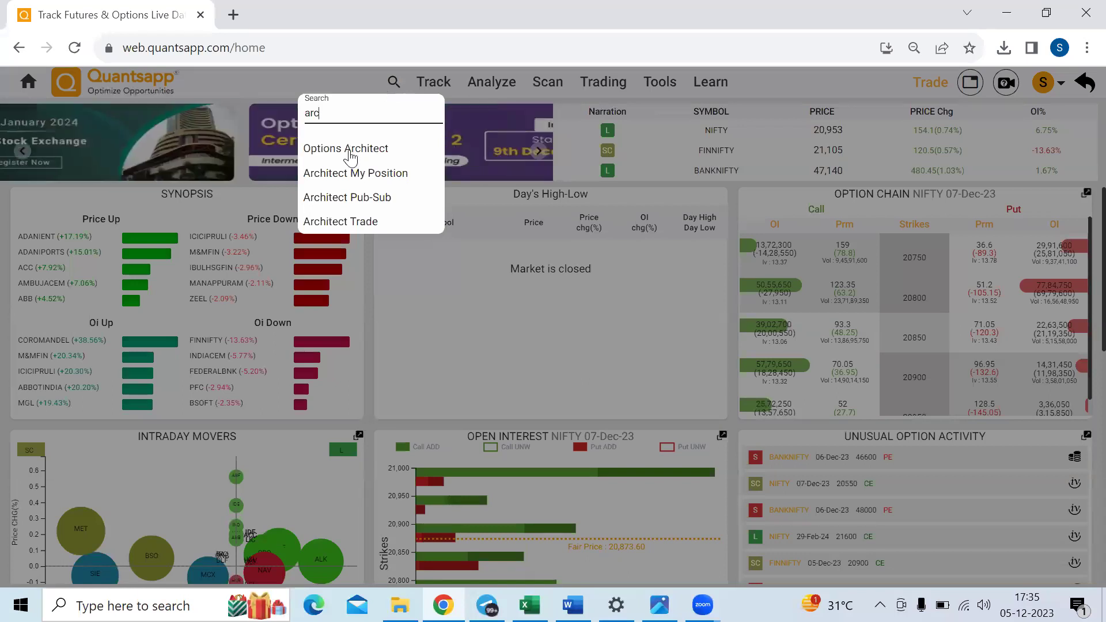
click(350, 150)
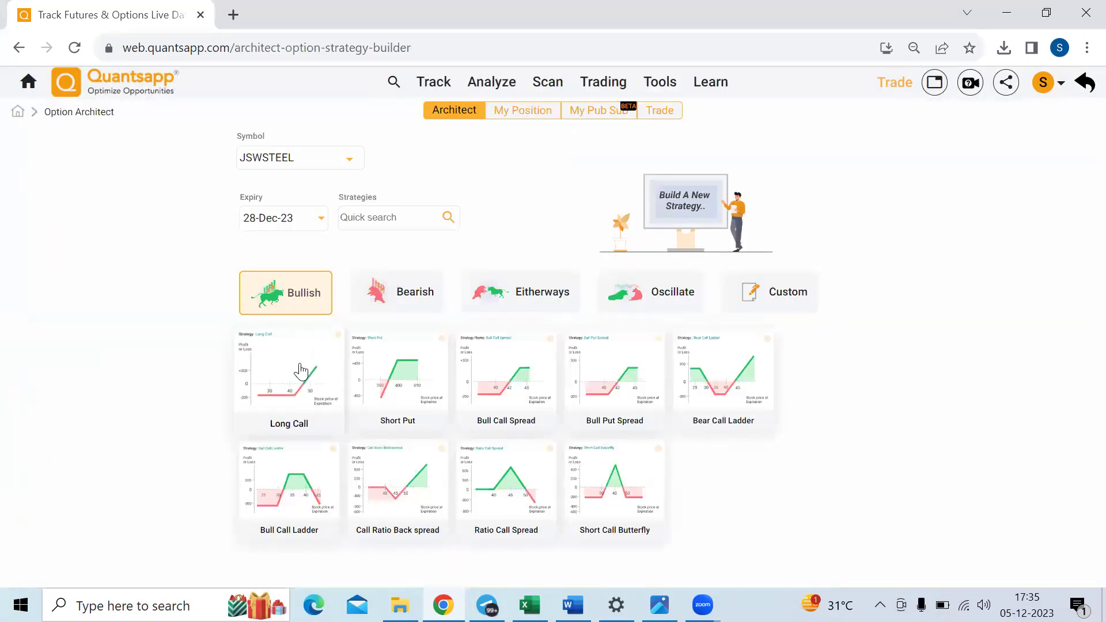
Step: Load the bullish Long Call strategy for JSWSTEEL with the 28-Dec-23 expiry and hide open interest on its payoff chart
click(301, 371)
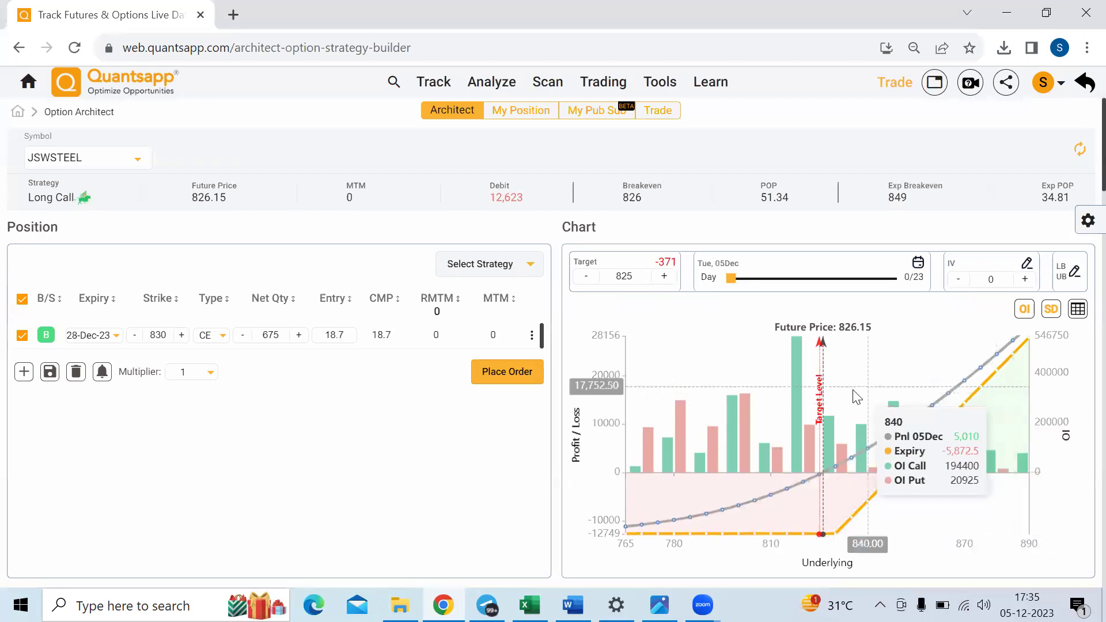
click(1025, 309)
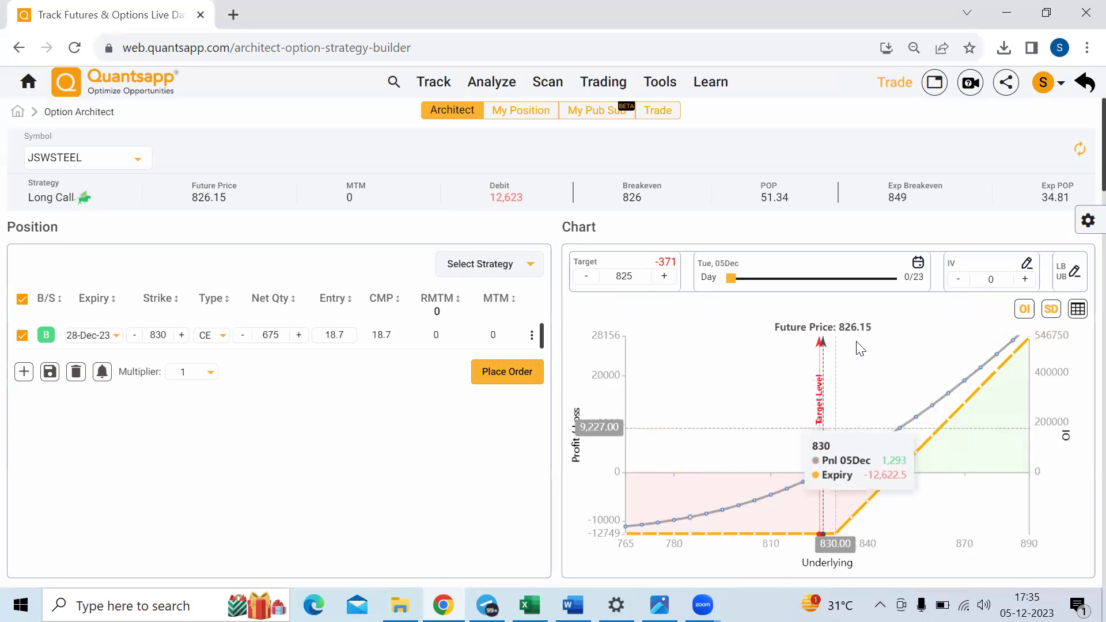
Step: Examine the Long Call position's total delta in the Greeks table against the position's quantity
scroll(912, 322, down, 2)
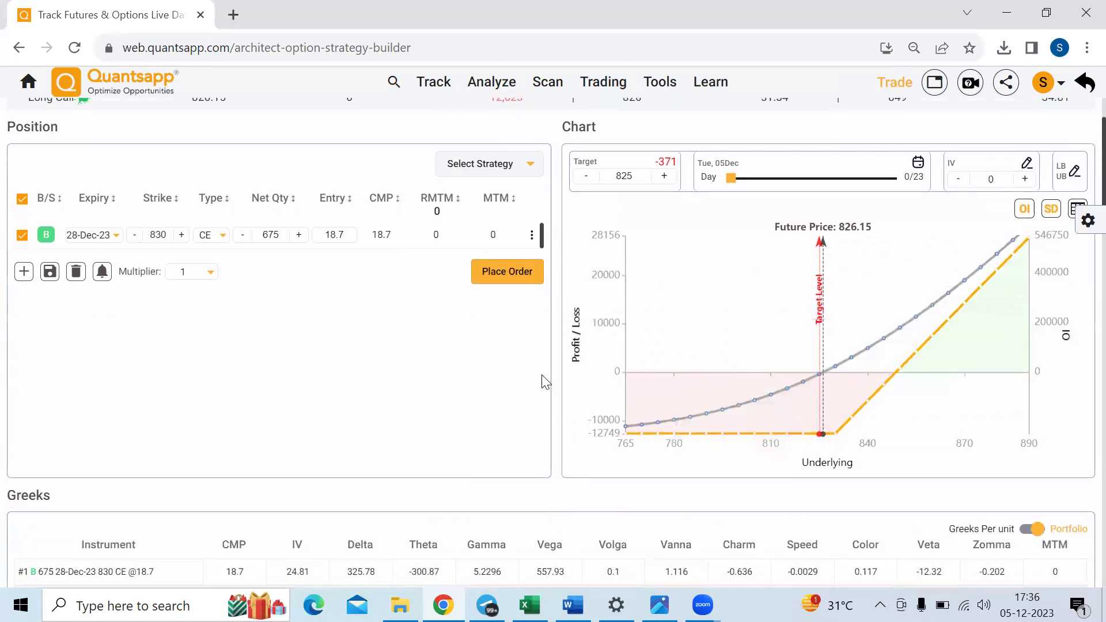
scroll(546, 381, down, 3)
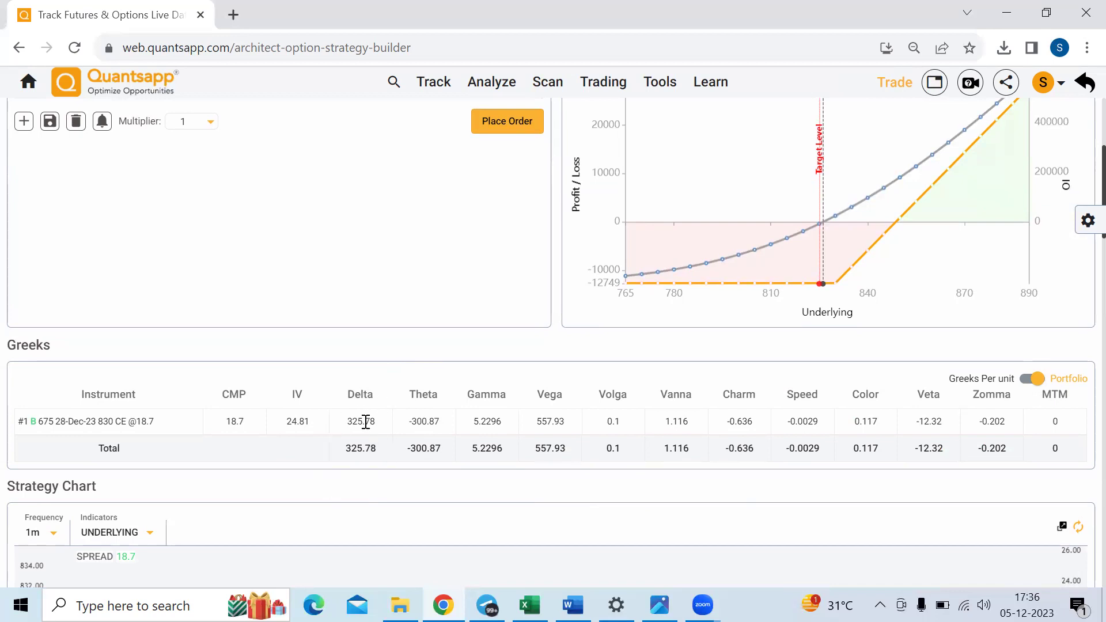
mouse_move(346, 425)
mouse_down()
mouse_move(377, 425)
mouse_move(347, 442)
mouse_up()
scroll(405, 332, up, 5)
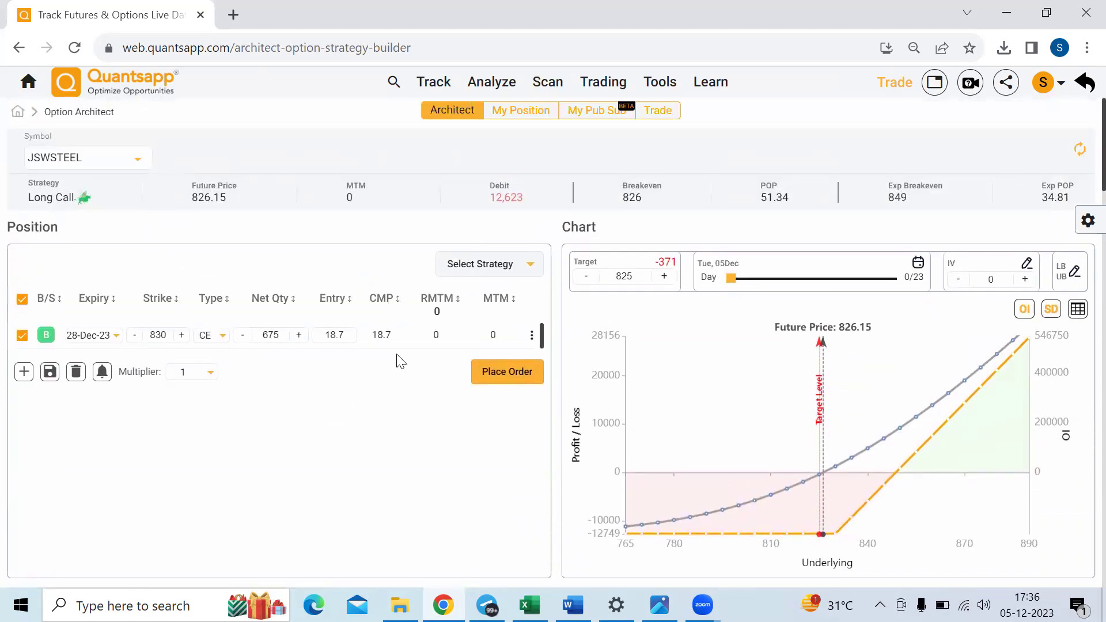
scroll(401, 362, down, 5)
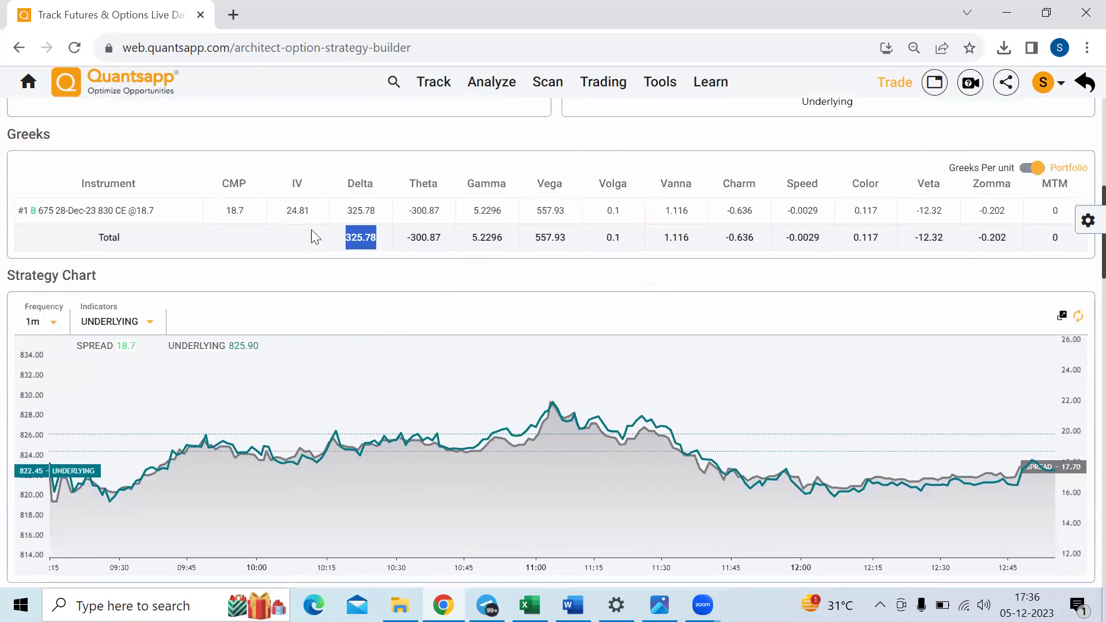
scroll(364, 268, up, 5)
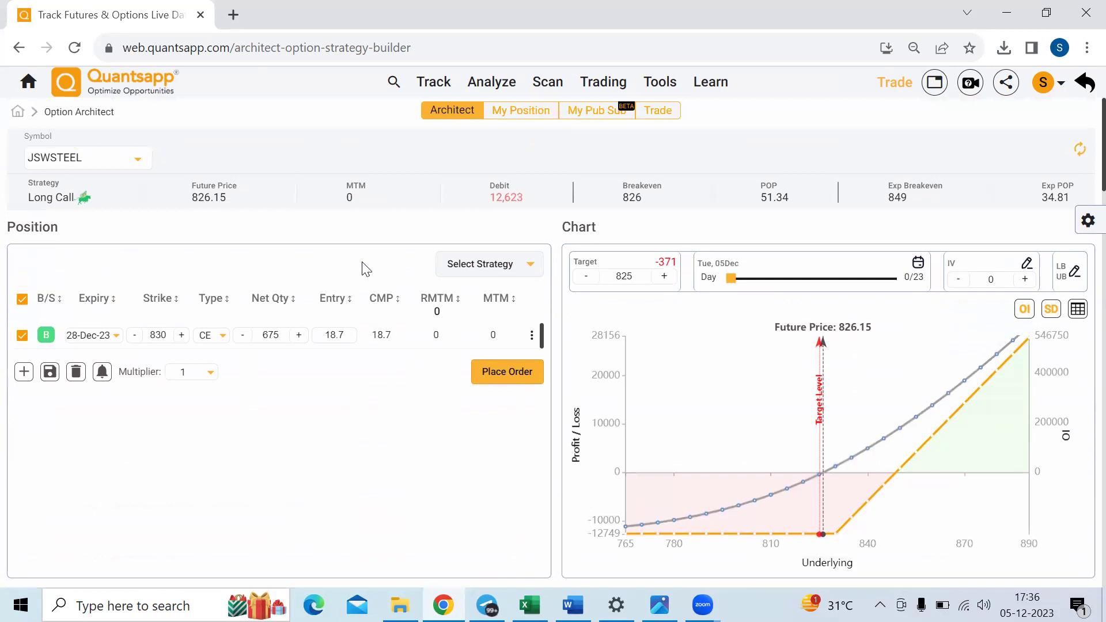
Step: Add a second 28-Dec-23 call leg to the JSWSTEEL position as a sell at the 870 strike
click(23, 372)
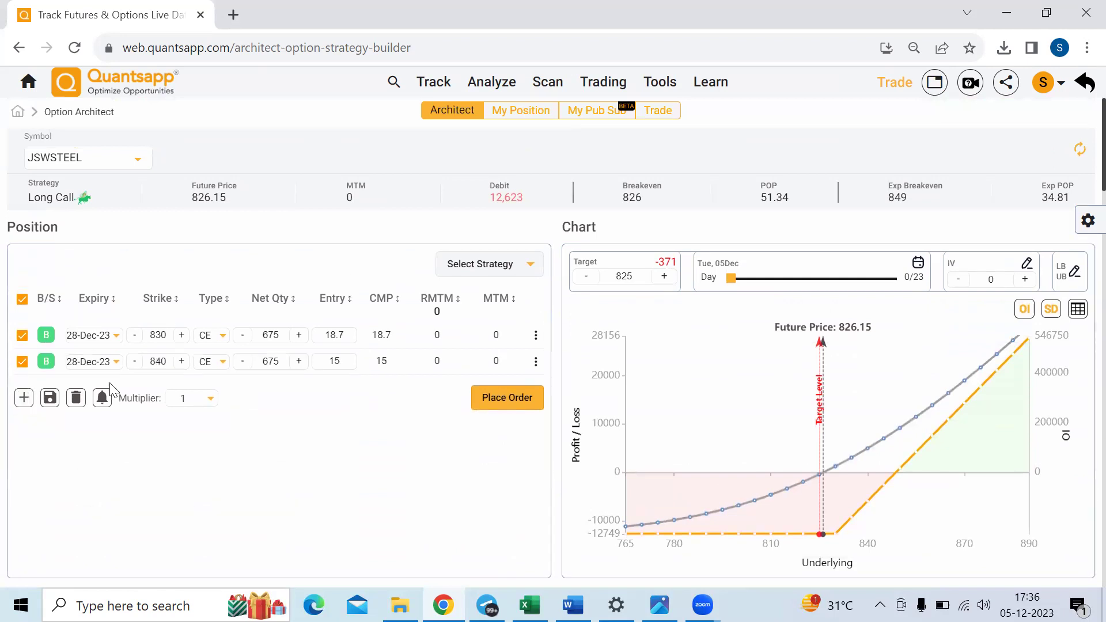
click(182, 357)
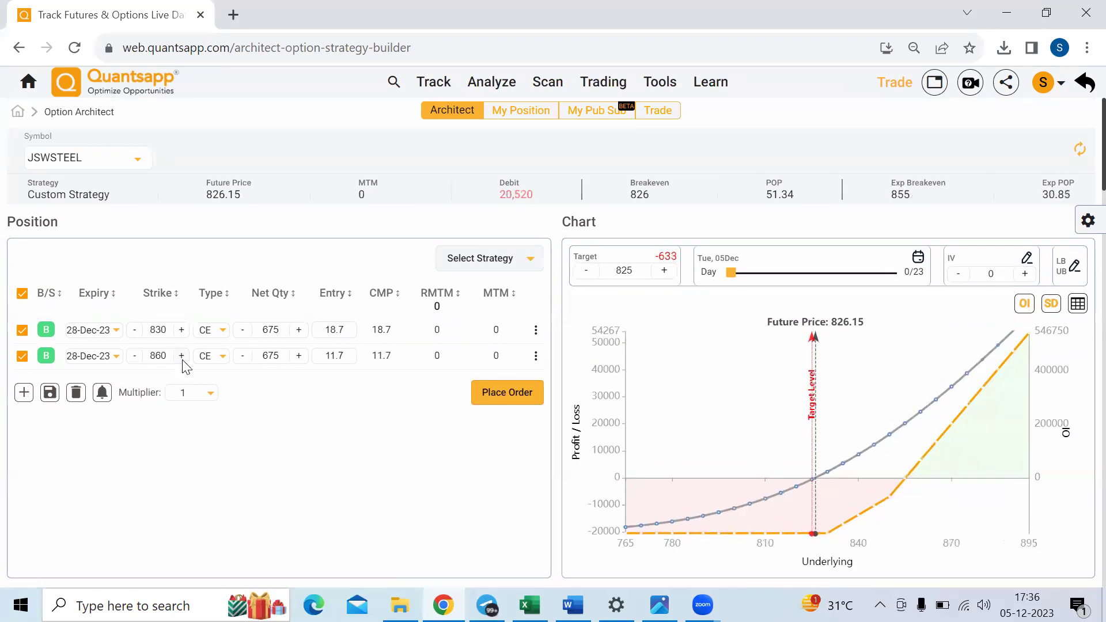
click(182, 357)
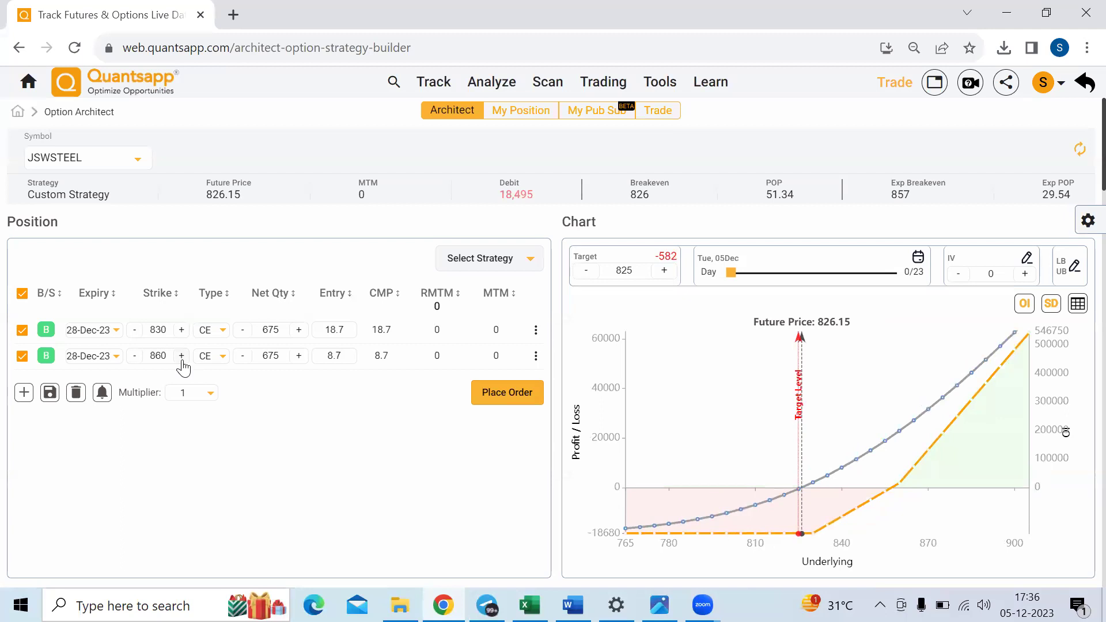
click(182, 357)
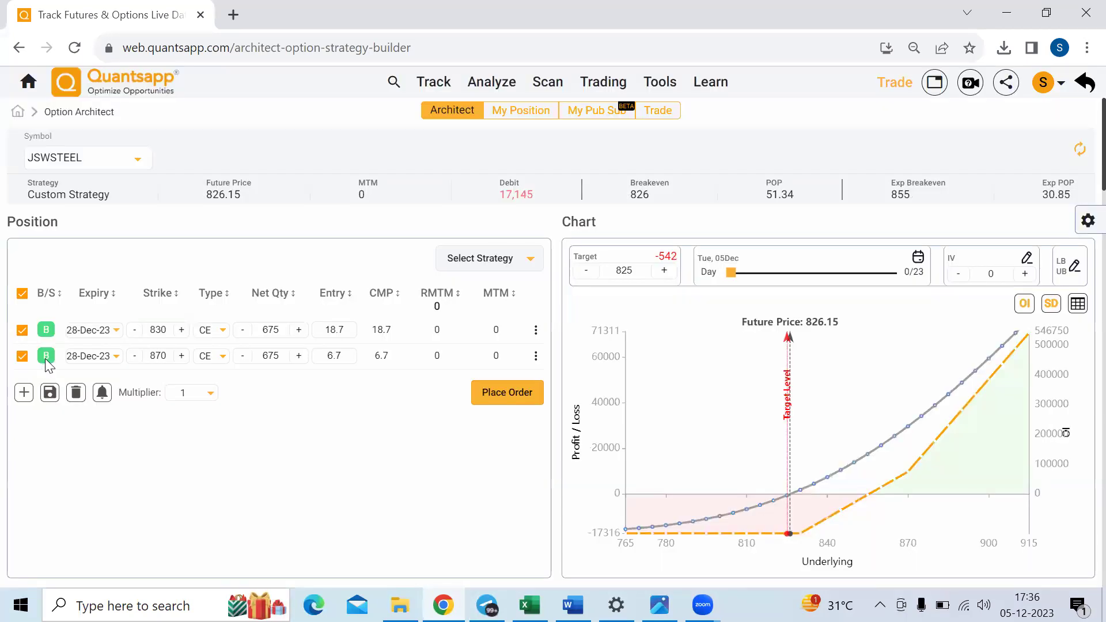
click(45, 357)
Step: Examine the call spread's total delta and theta in the Greeks table against the values of its individual legs
scroll(291, 457, down, 5)
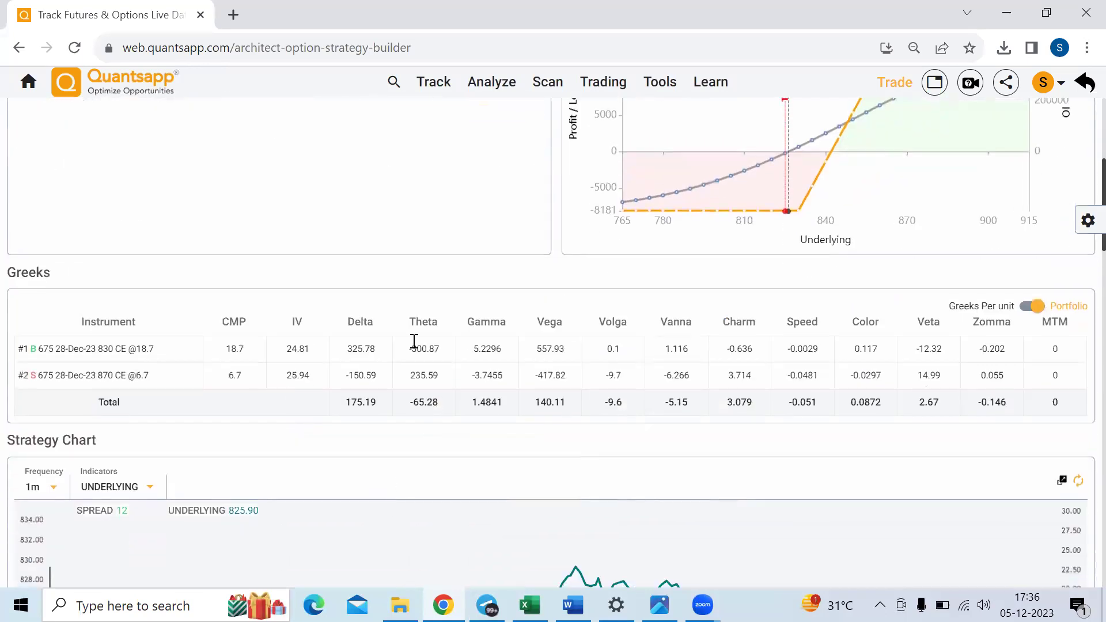
drag(384, 418, 340, 419)
scroll(340, 419, up, 1)
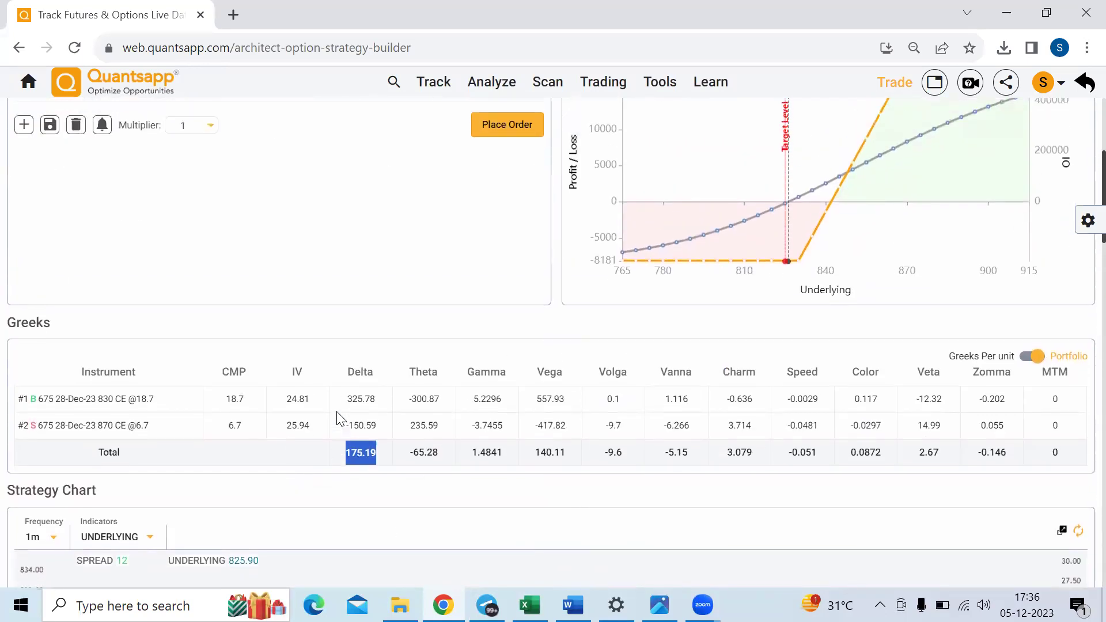
drag(442, 429, 403, 442)
drag(439, 384, 413, 384)
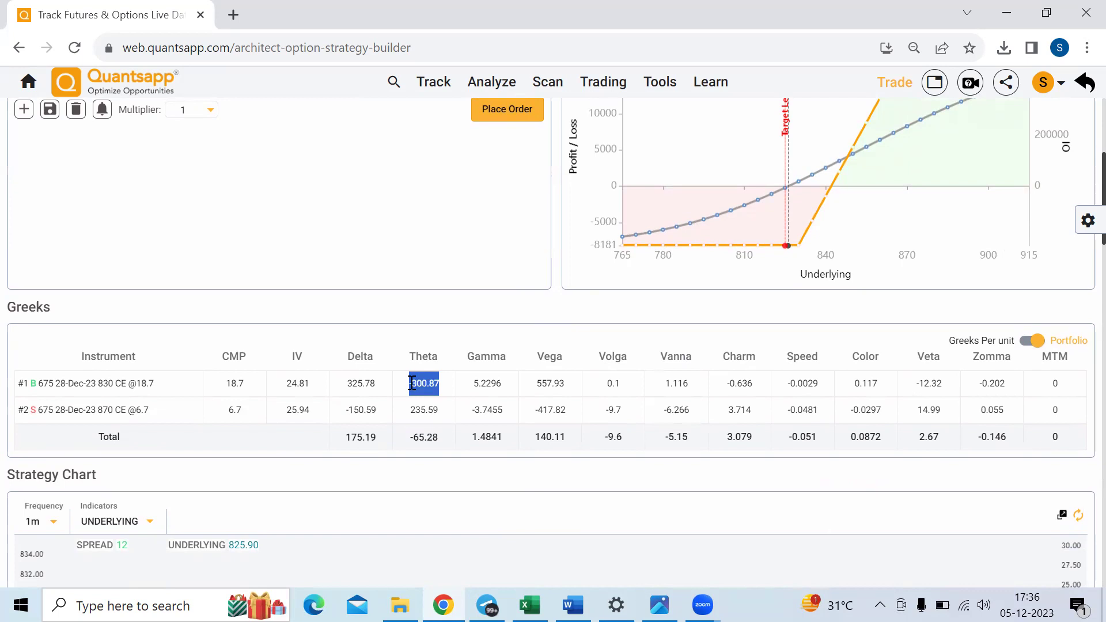
drag(435, 440, 421, 454)
drag(440, 384, 405, 394)
drag(450, 445, 414, 452)
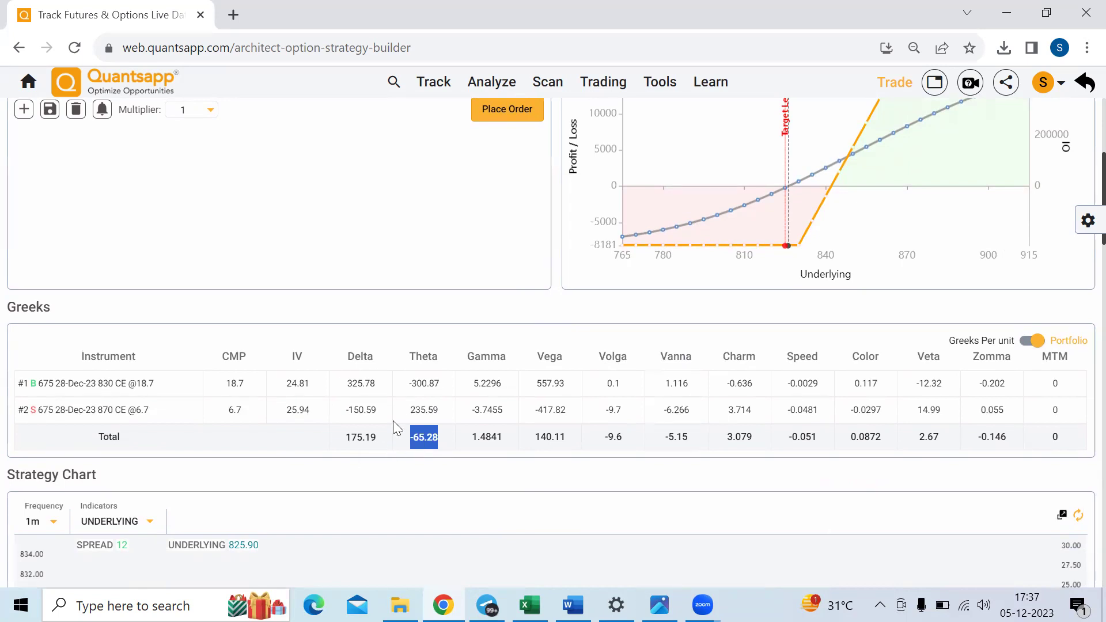
drag(379, 443, 348, 441)
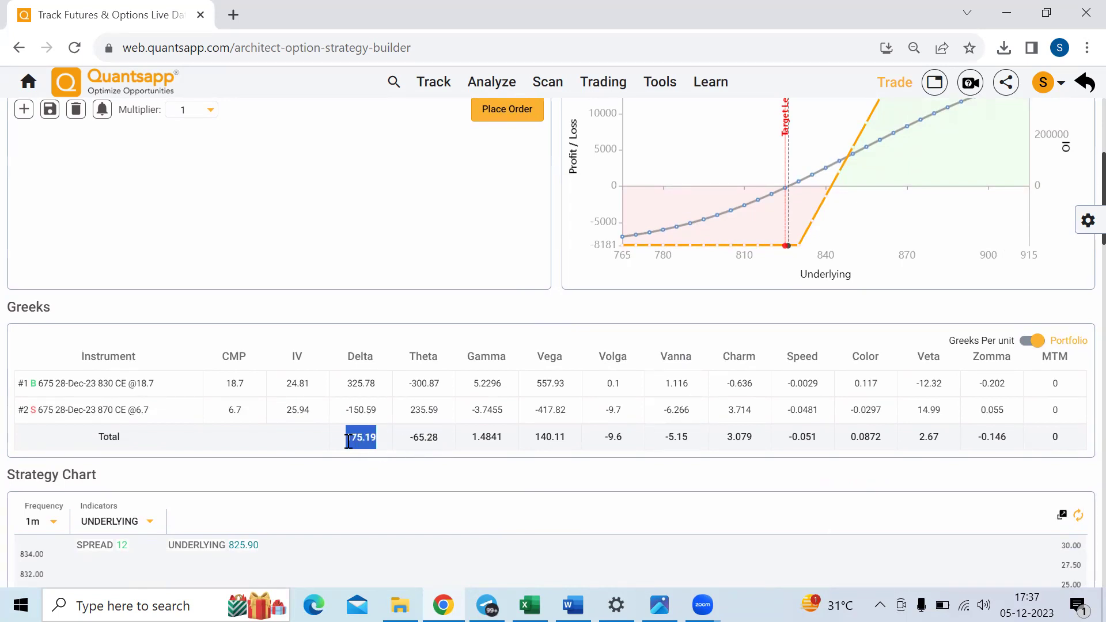
click(451, 443)
Step: Compare the call spread's payoff chart with its total theta and delta in the Greeks table
scroll(452, 444, down, 1)
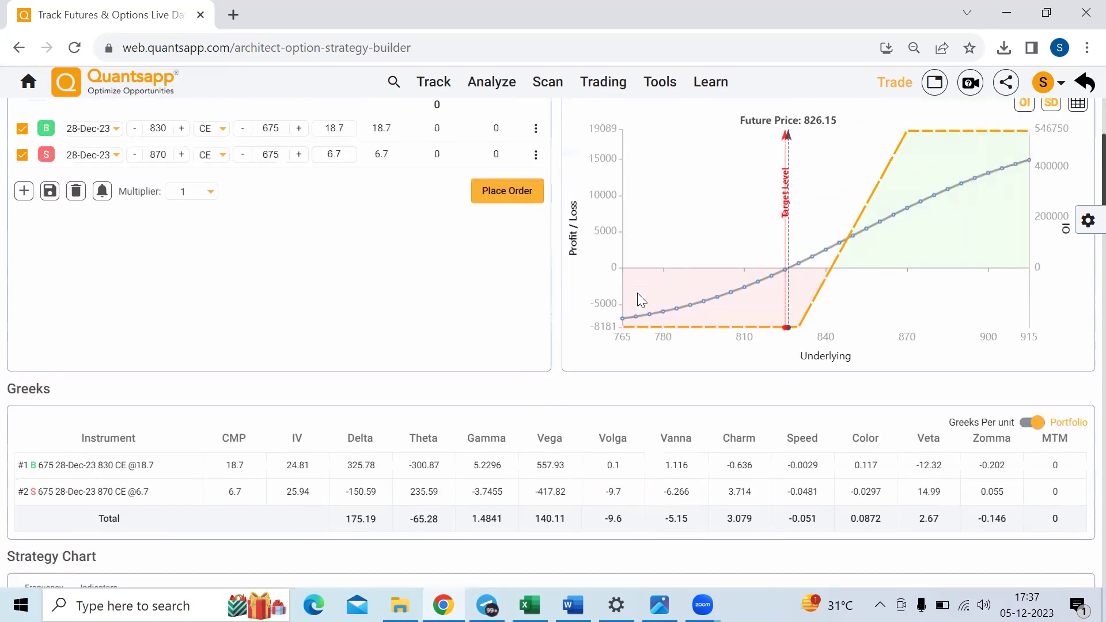
drag(428, 383, 405, 387)
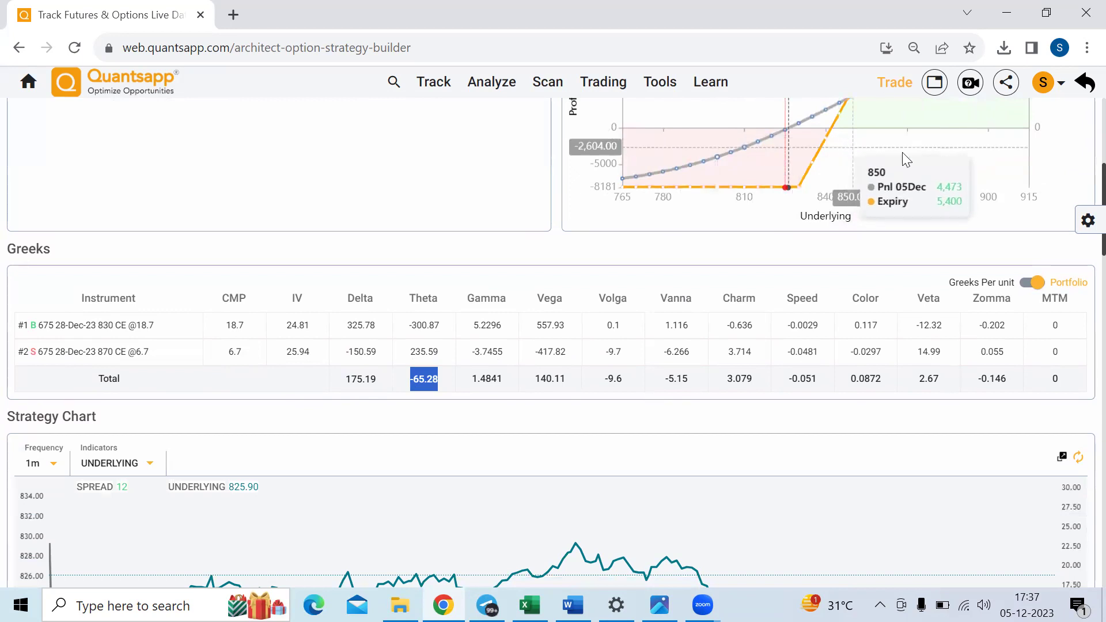
scroll(1080, 194, up, 5)
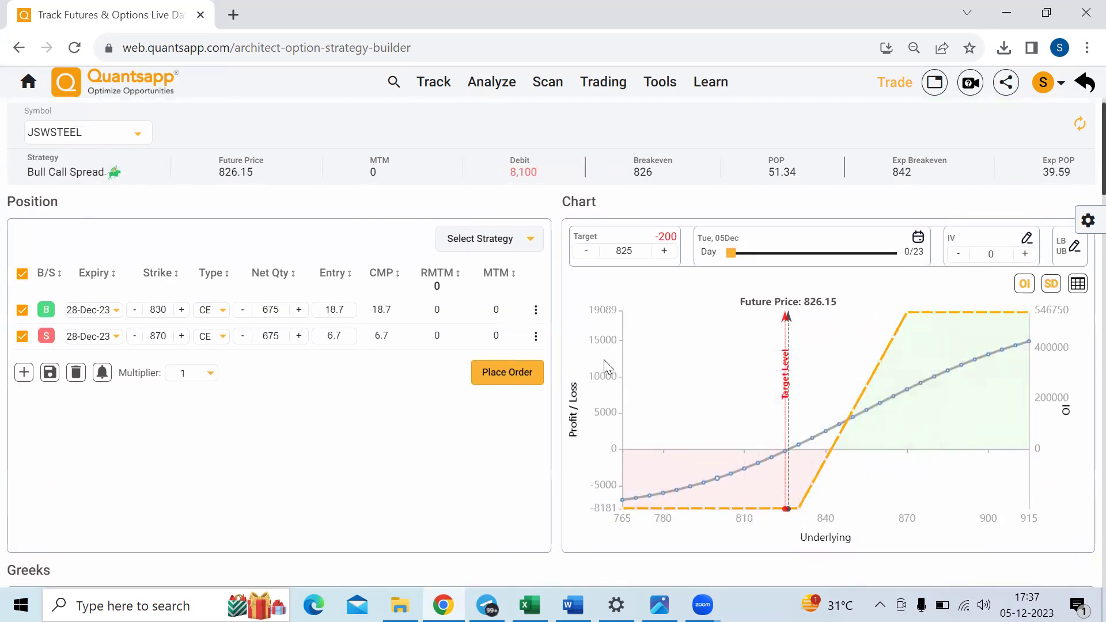
scroll(573, 436, down, 5)
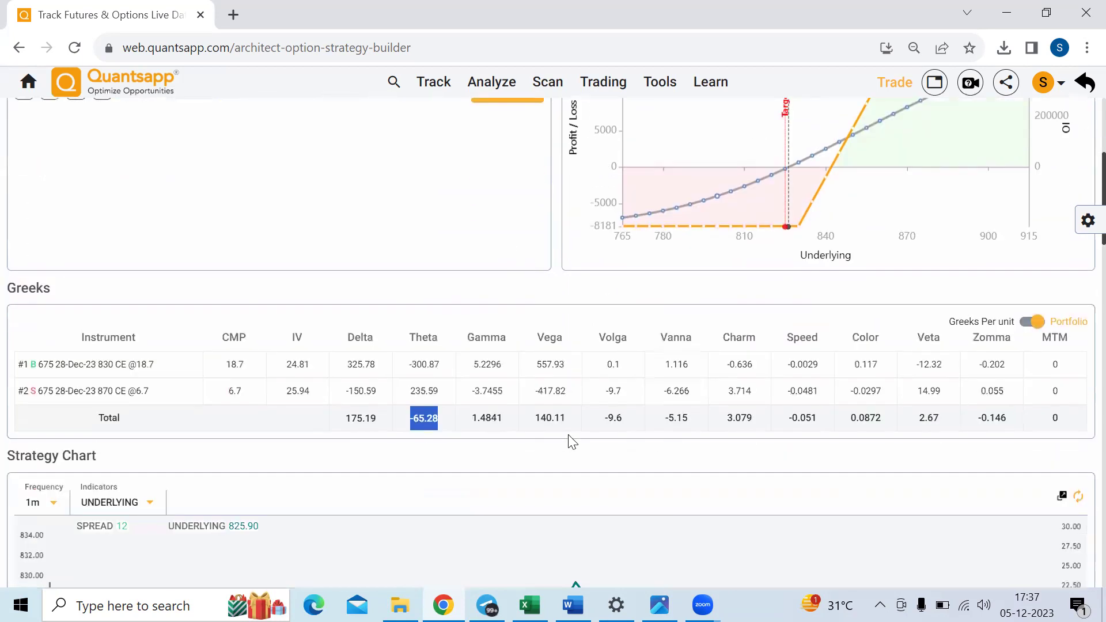
drag(381, 406, 333, 411)
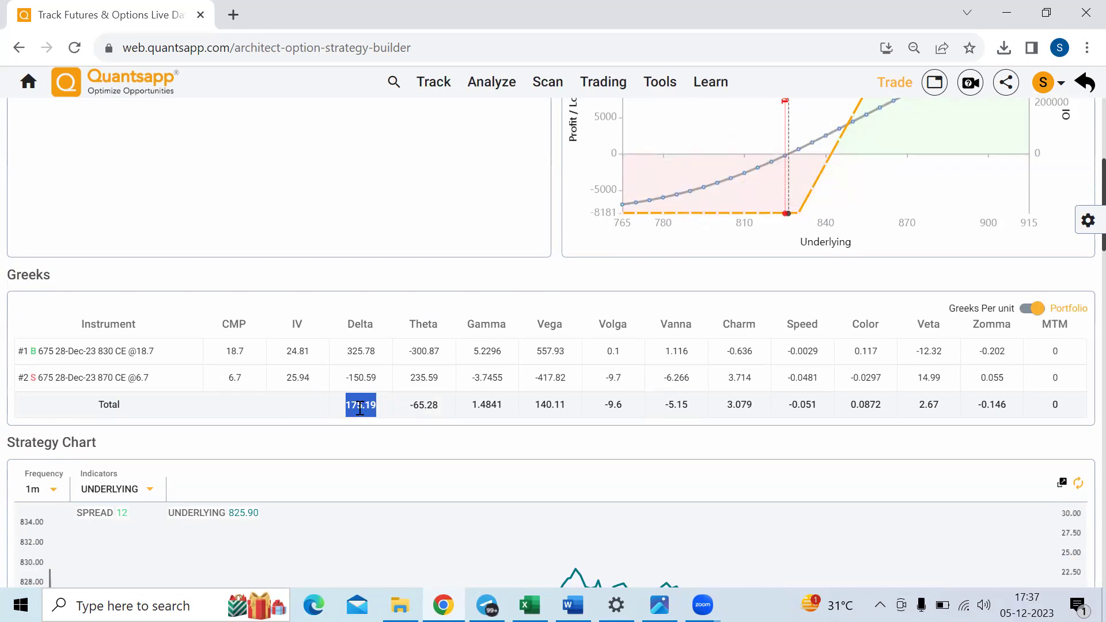
Step: Delete all legs of the call spread position and confirm the deletion
scroll(507, 423, up, 2)
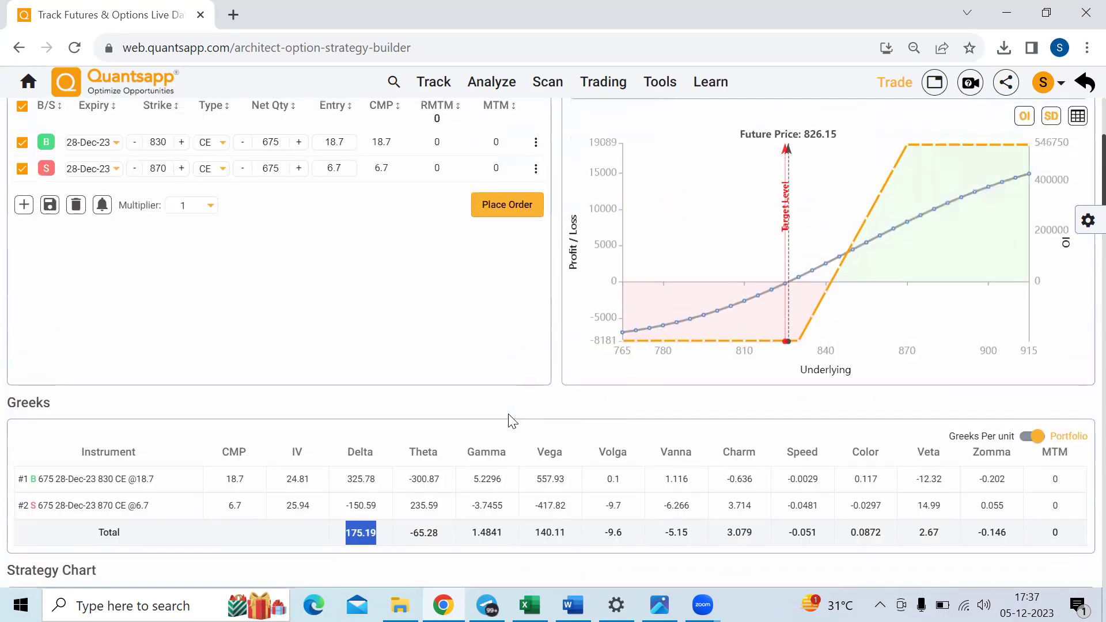
scroll(508, 421, up, 1)
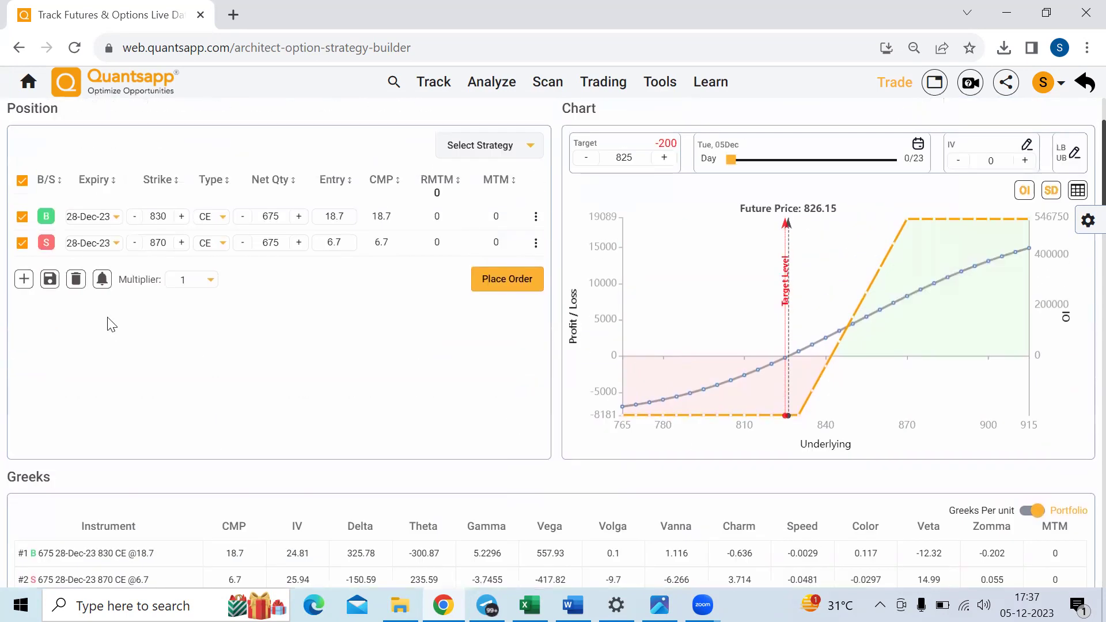
click(75, 280)
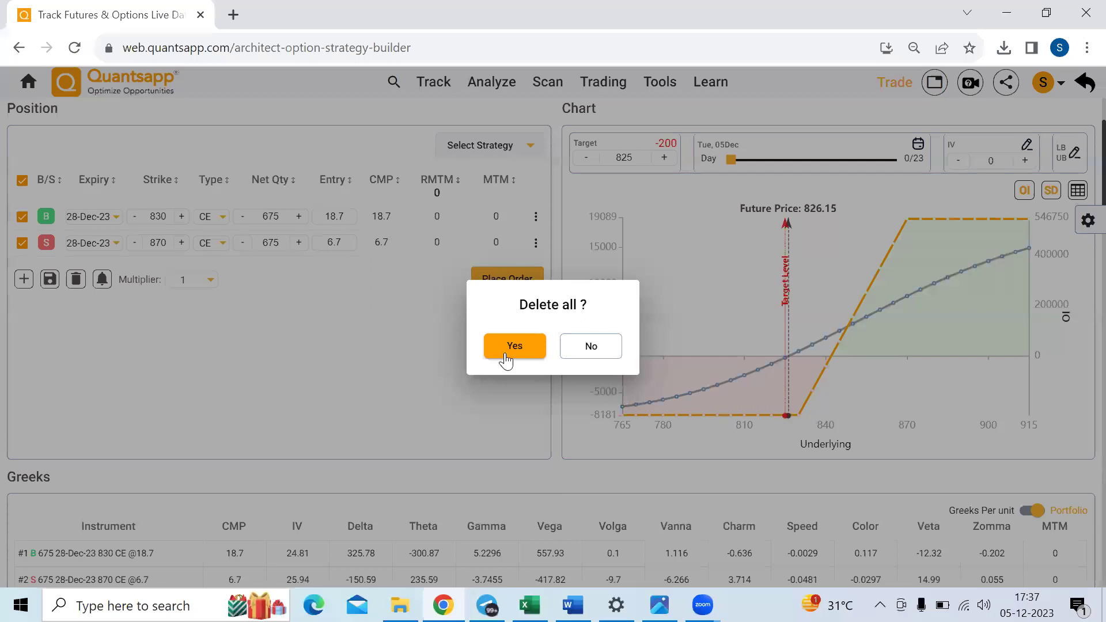
click(507, 351)
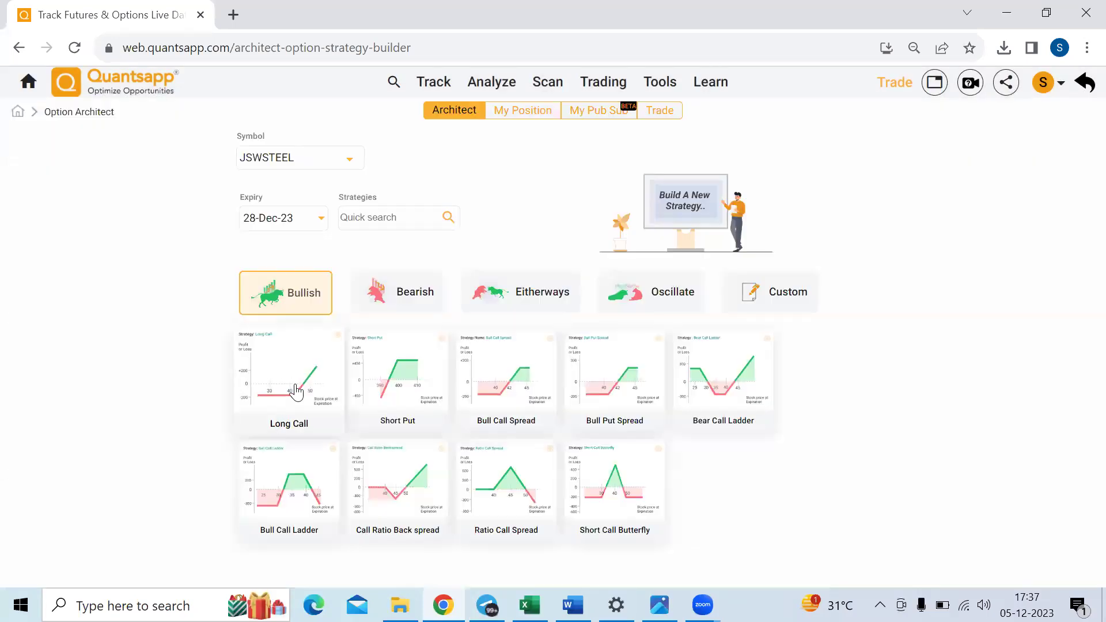
Step: Load the Short Straddle from the Oscillate strategies for JSWSTEEL and hide open interest on its payoff chart
click(660, 290)
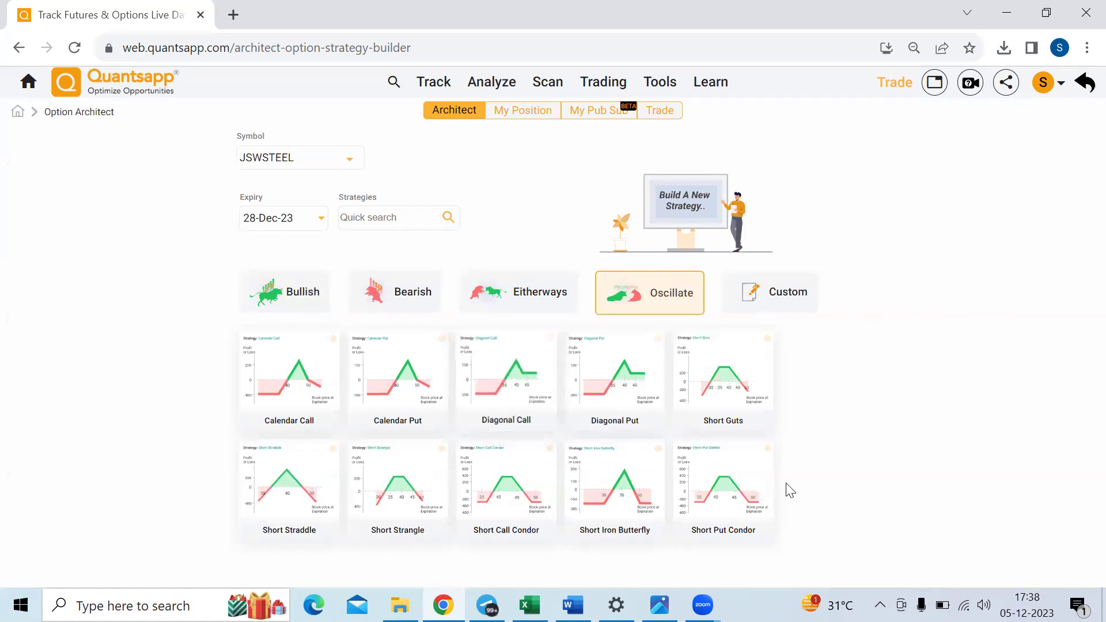
click(307, 482)
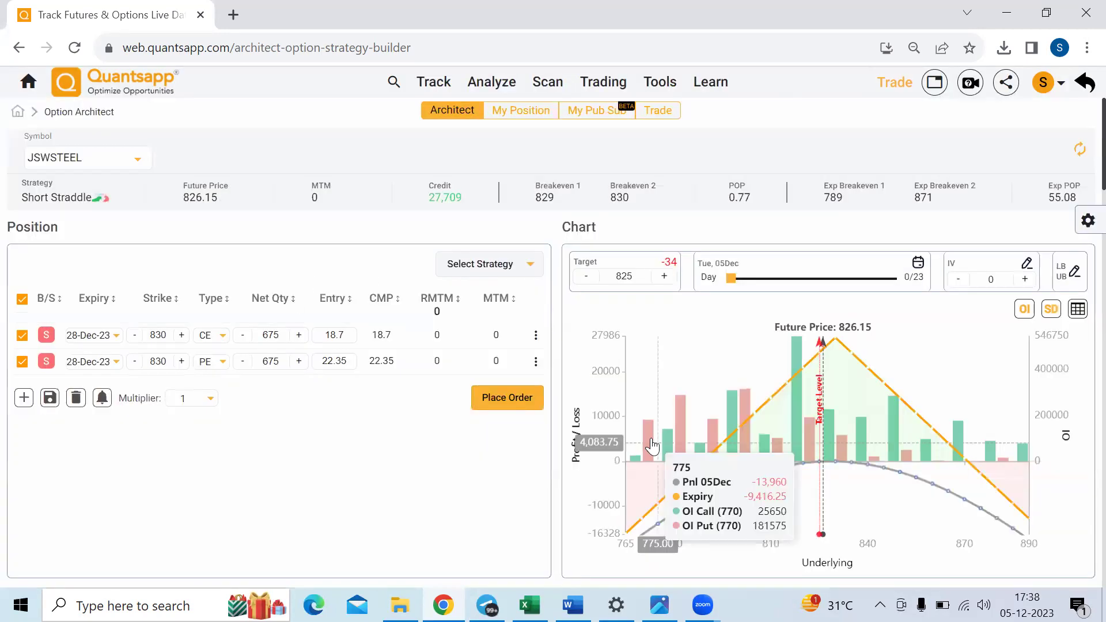
click(1025, 309)
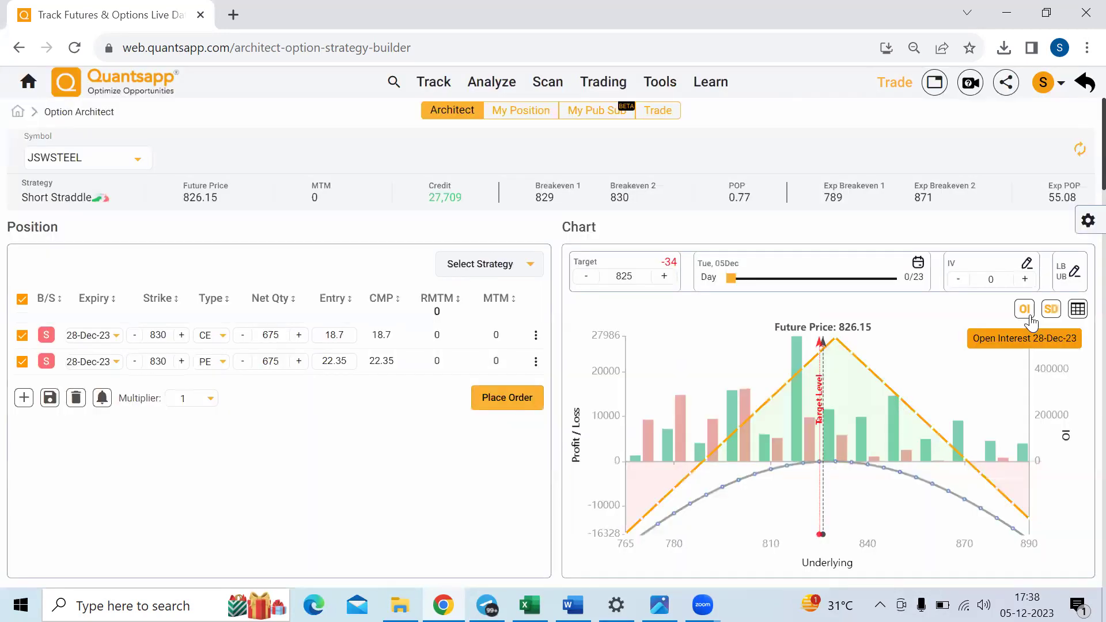
Step: Examine the Short Straddle's total delta in the Greeks table and its payoff around the 825 underlying level
scroll(569, 458, down, 7)
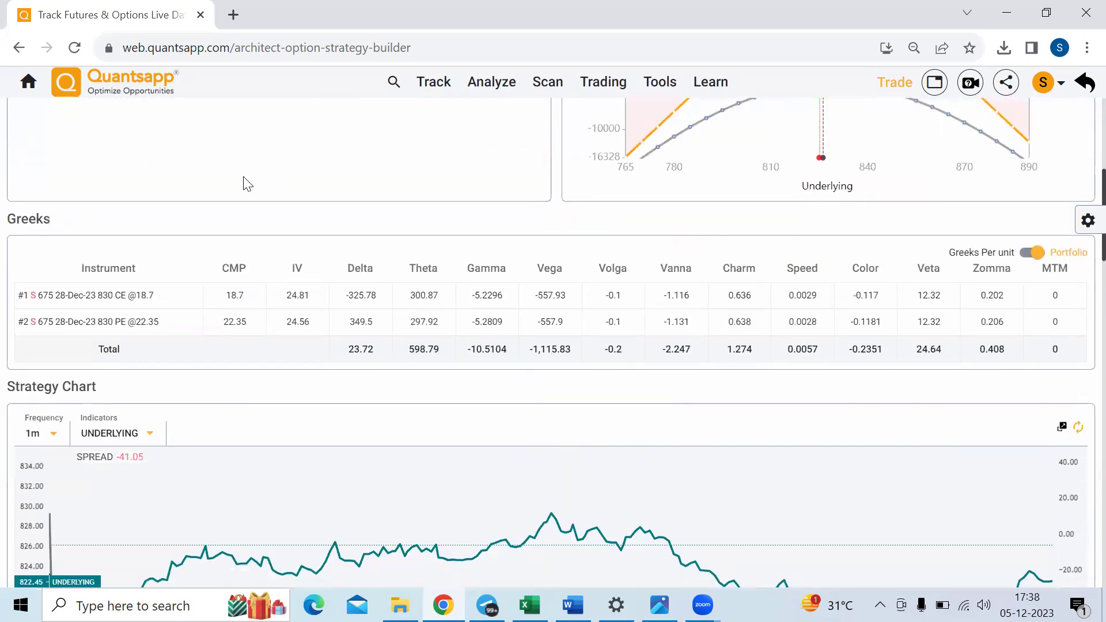
drag(375, 354, 340, 359)
scroll(585, 230, up, 5)
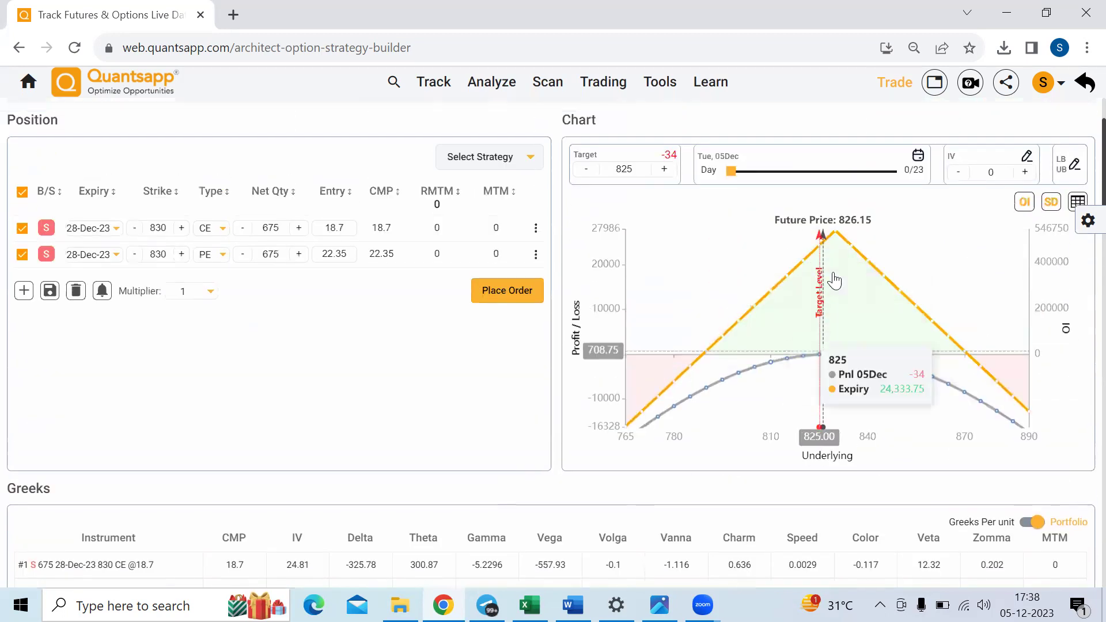
Step: Add a bought 28-Dec-23 call (CE) leg to the straddle at the 870 strike
click(24, 291)
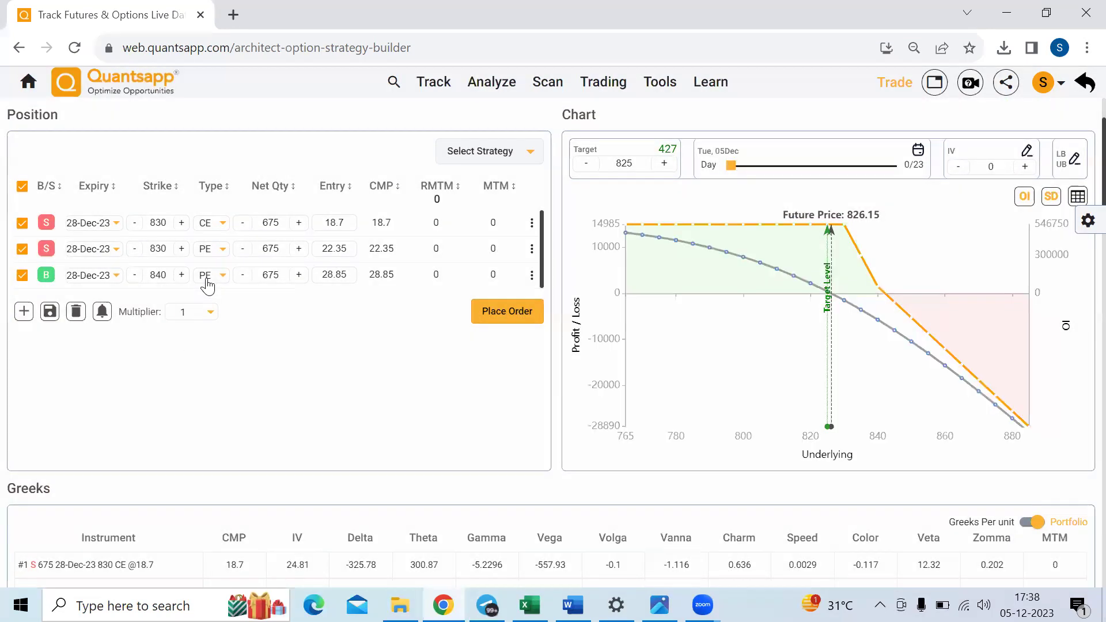
click(207, 279)
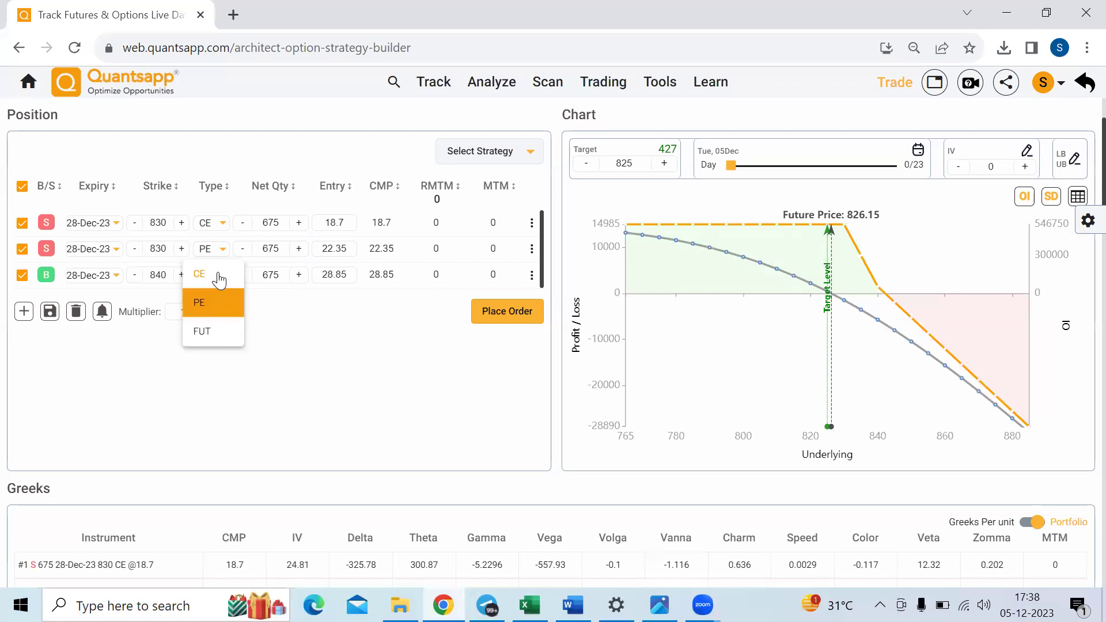
click(218, 275)
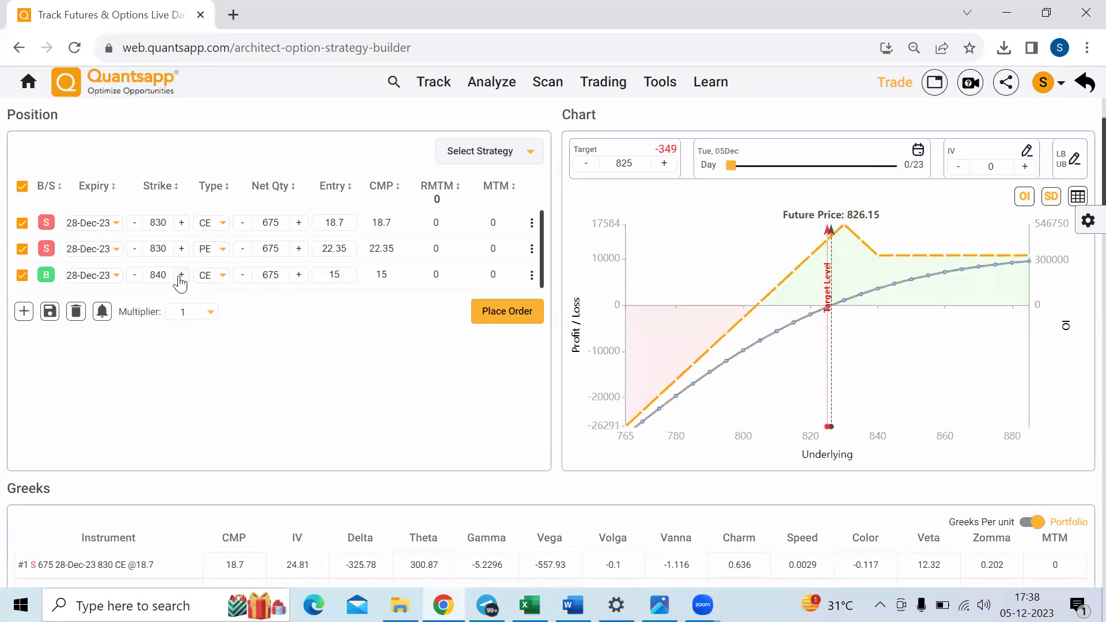
click(181, 276)
click(180, 276)
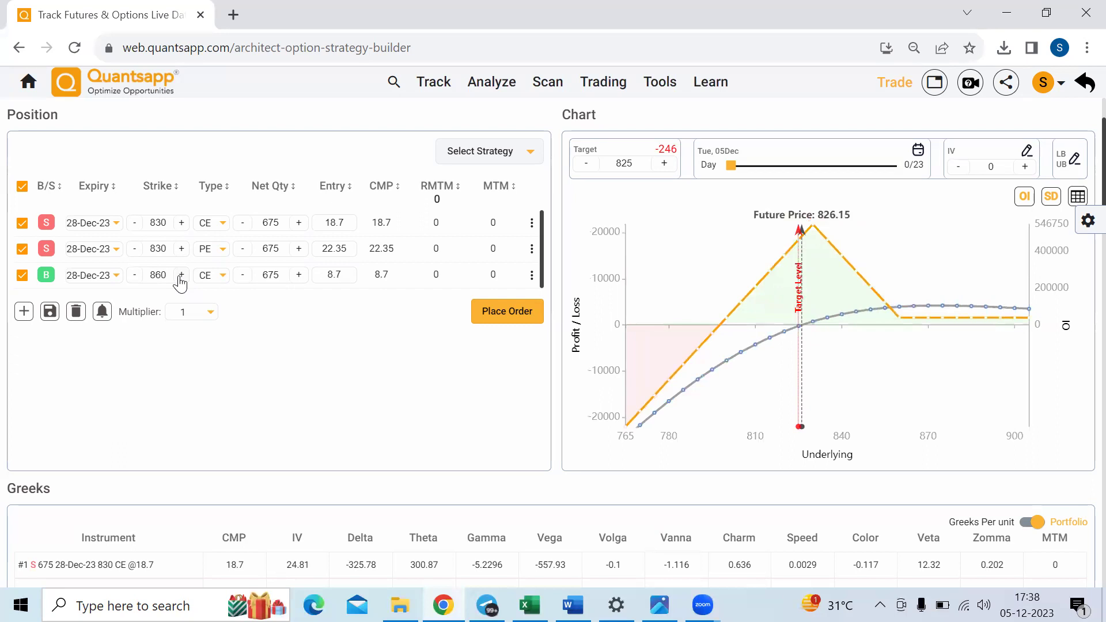
click(181, 277)
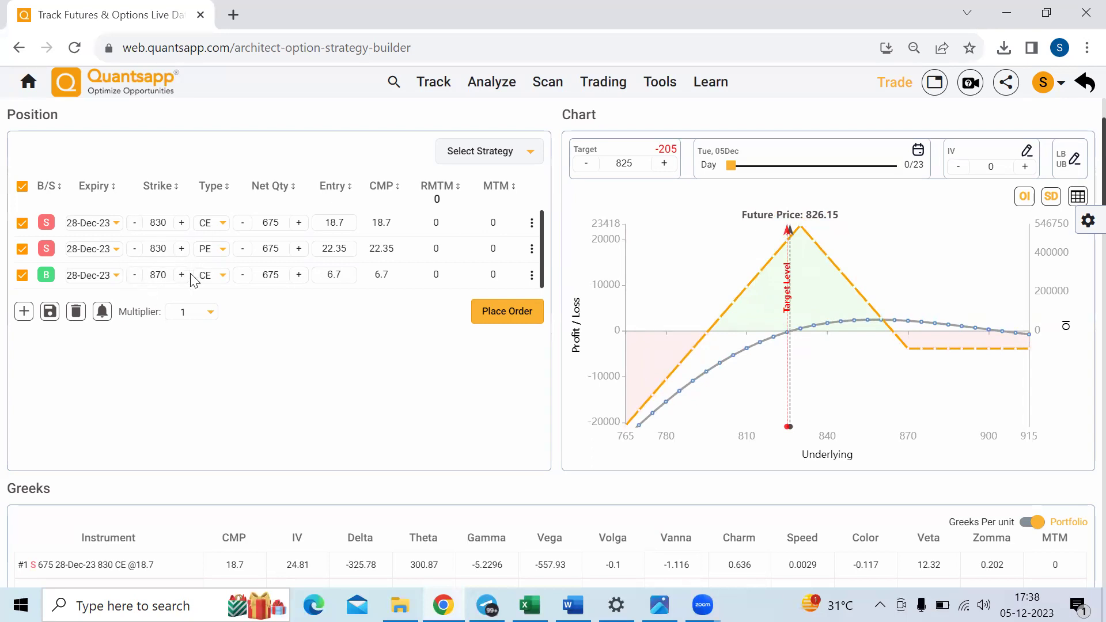
Step: Add a bought 28-Dec-23 put (PE) leg to the position at the 790 strike
click(24, 311)
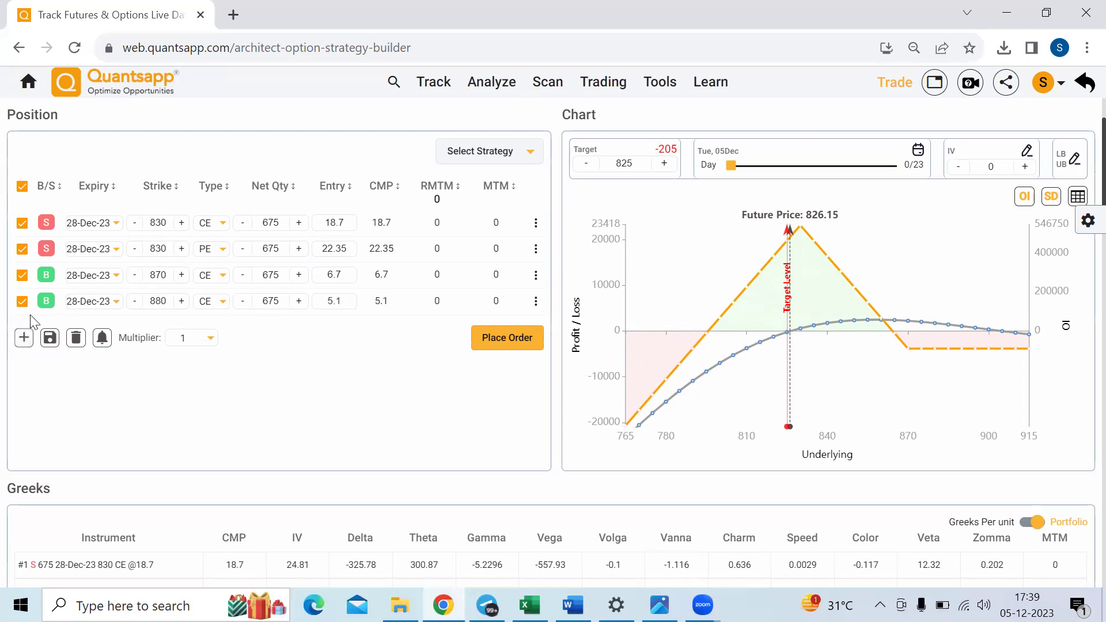
double_click(160, 305)
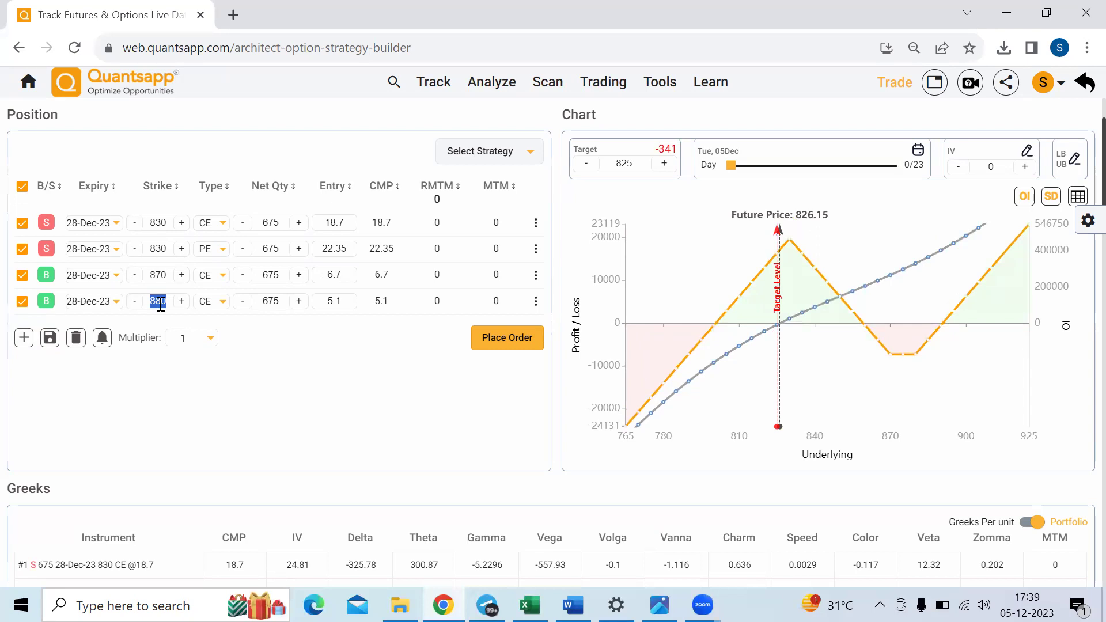
text(790)
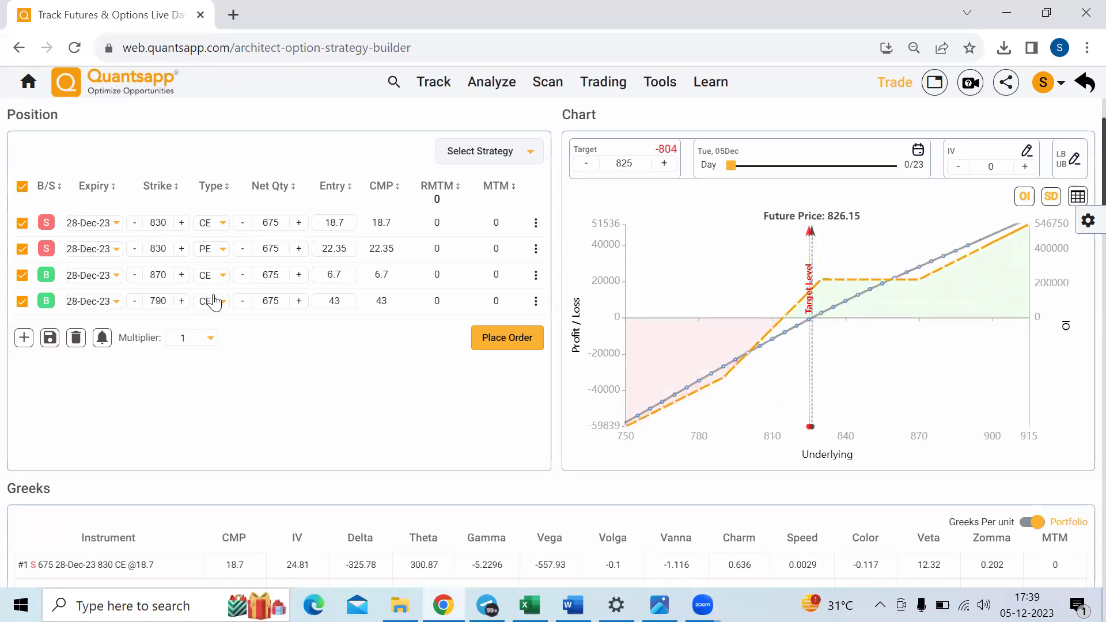
click(210, 309)
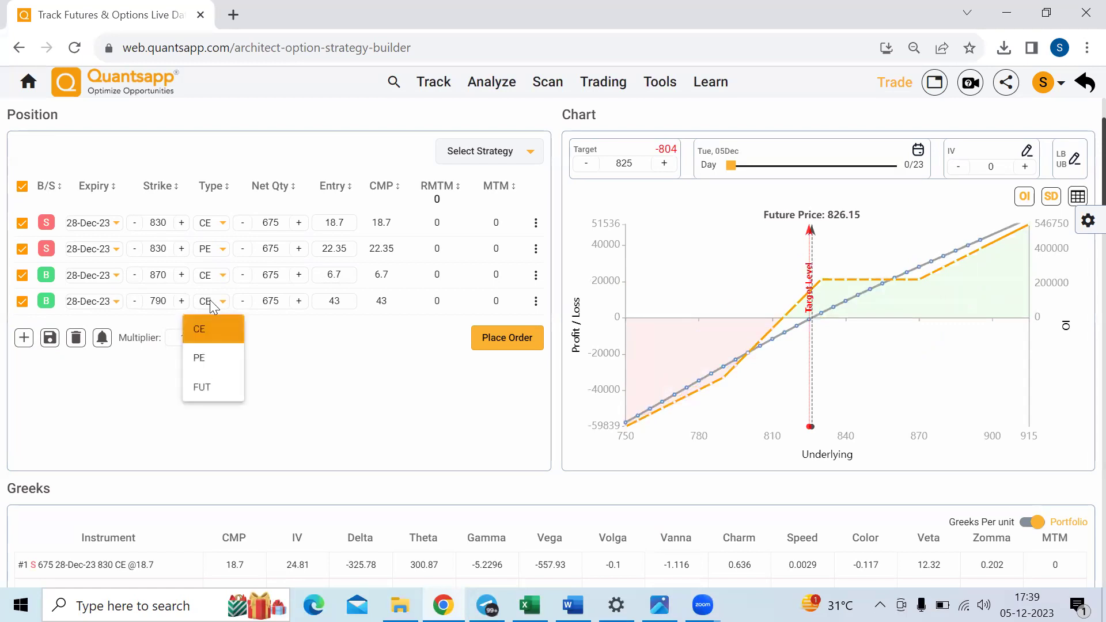
click(209, 352)
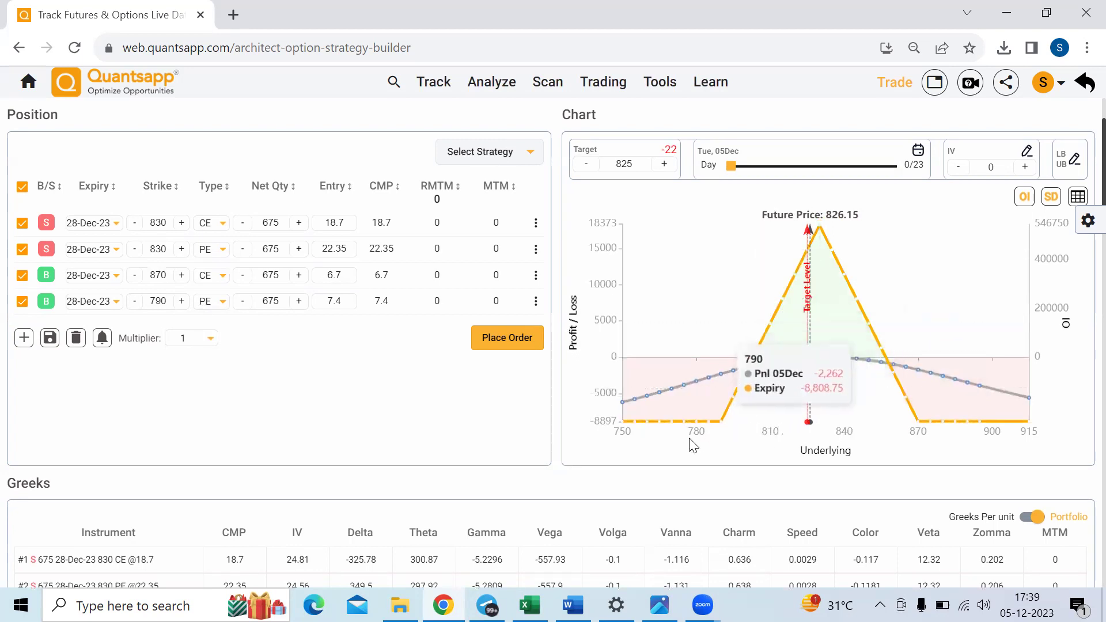
Step: Examine the four-leg position's total delta in the Greeks table alongside its payoff chart
scroll(576, 444, down, 4)
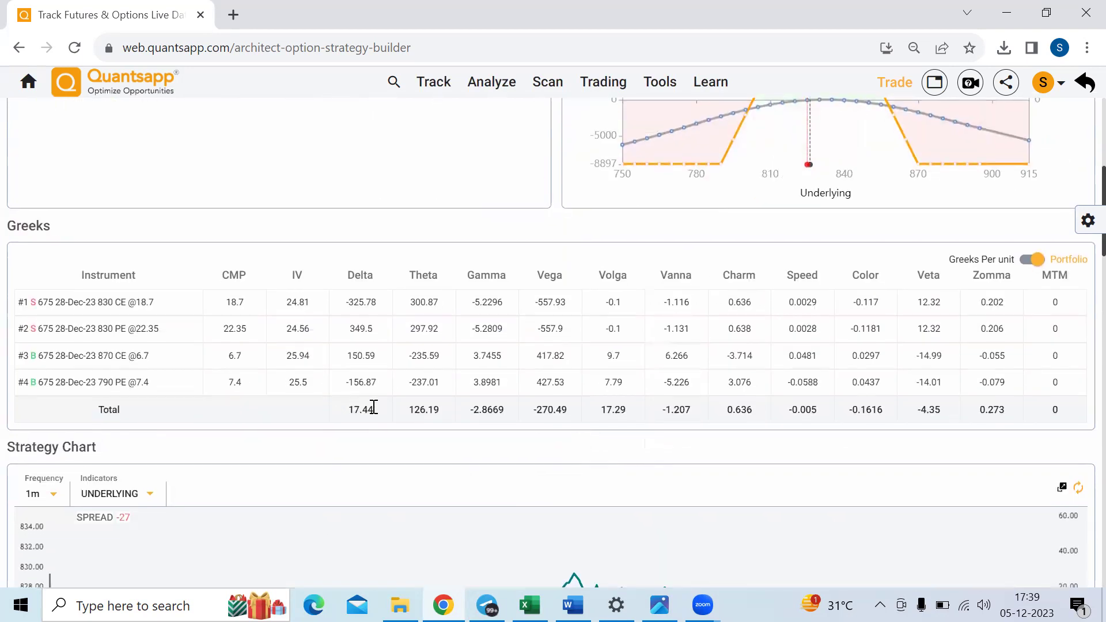
scroll(614, 241, up, 2)
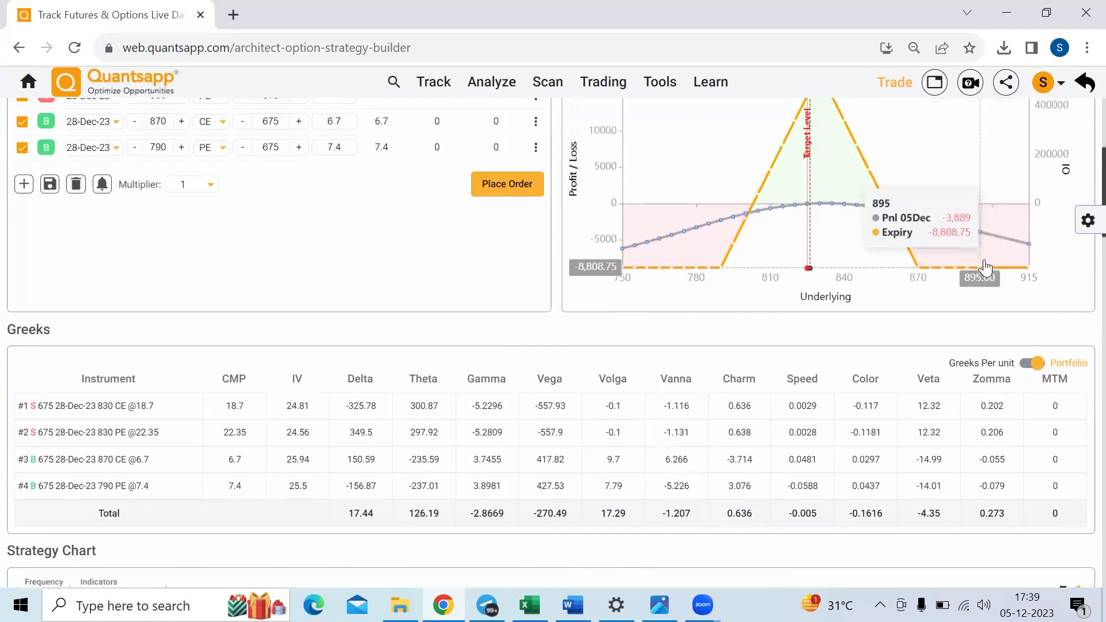
Step: Examine the hedged straddle's expiry profit and loss across underlying levels on the payoff chart, comparing it with the Greeks totals
scroll(979, 268, up, 3)
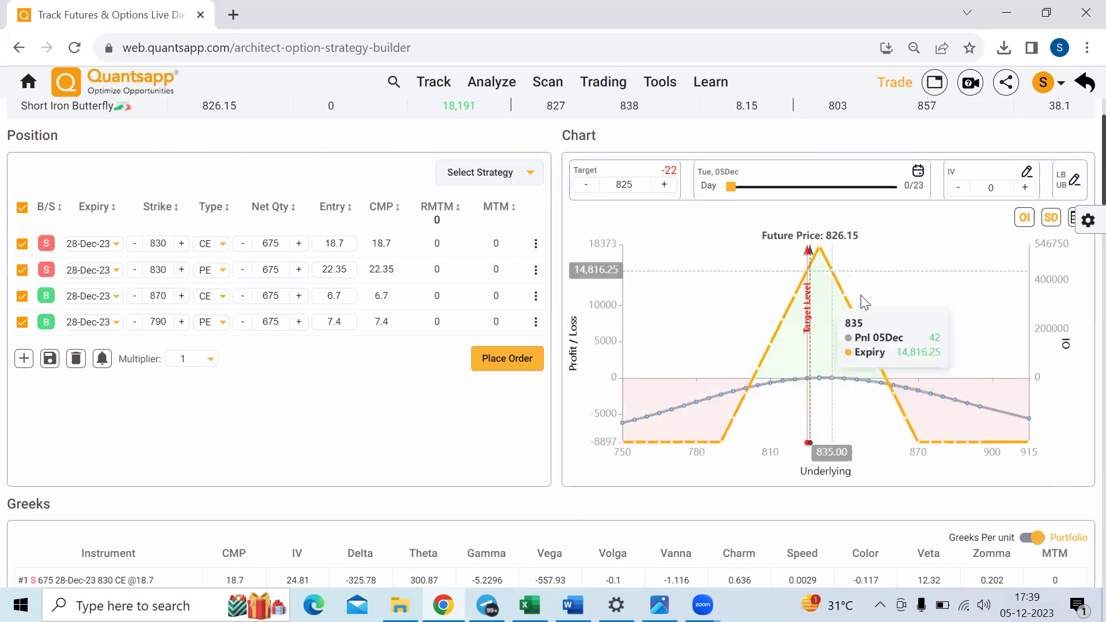
scroll(564, 481, down, 4)
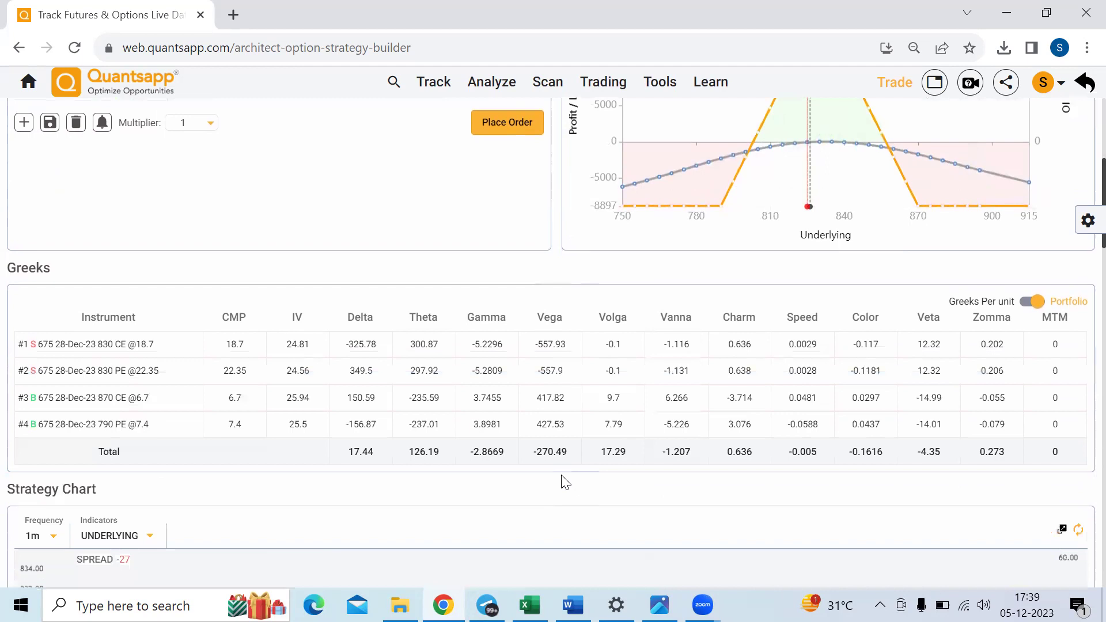
scroll(443, 361, up, 2)
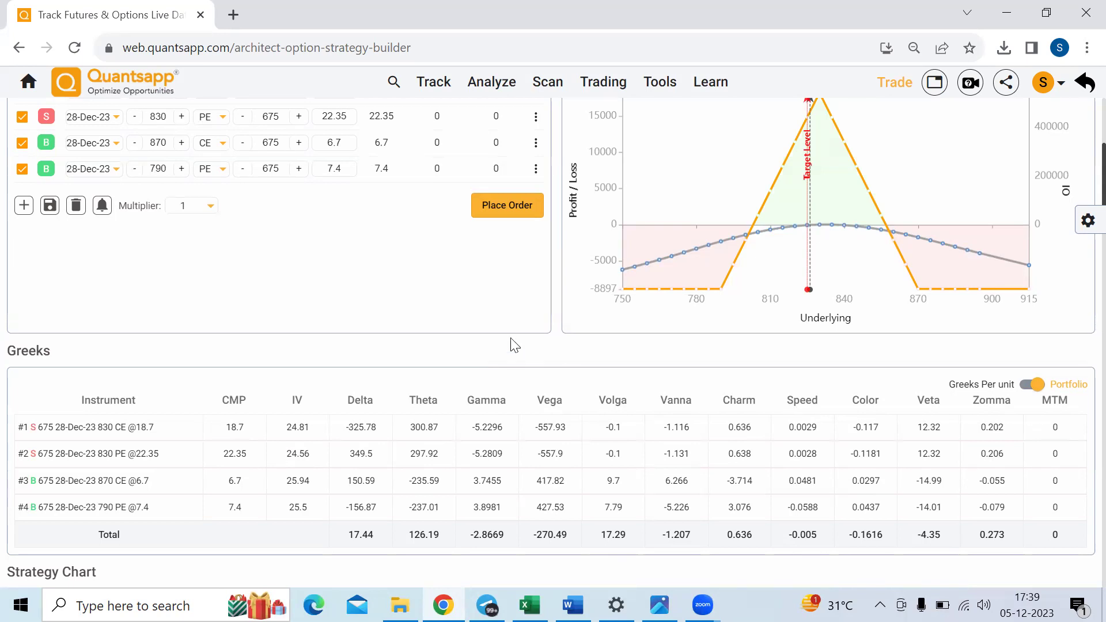
scroll(515, 344, up, 3)
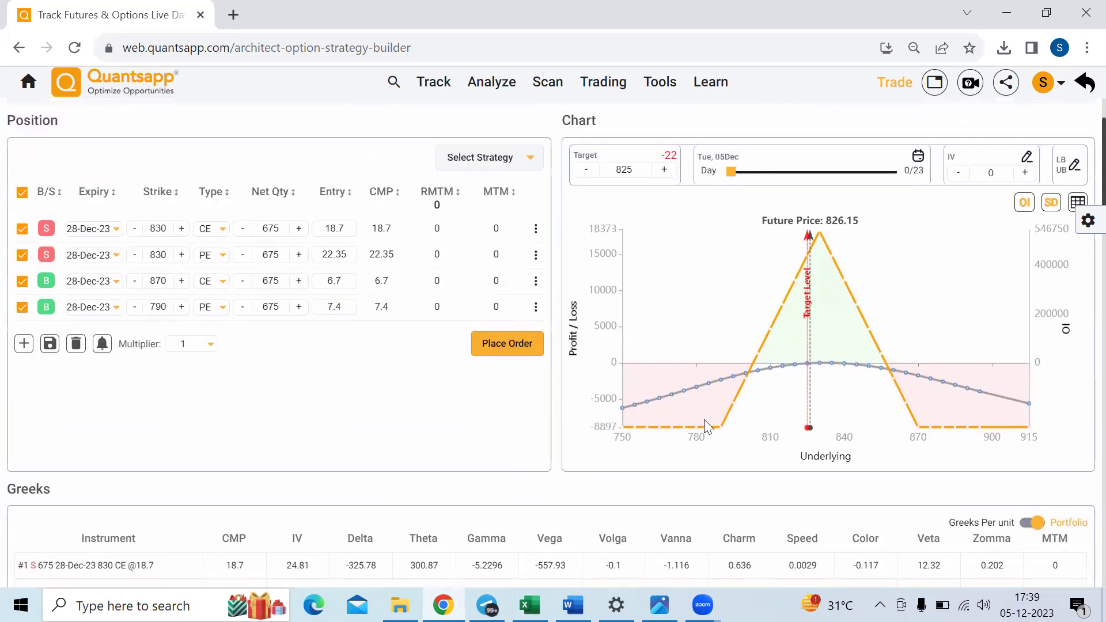
mouse_move(830, 348)
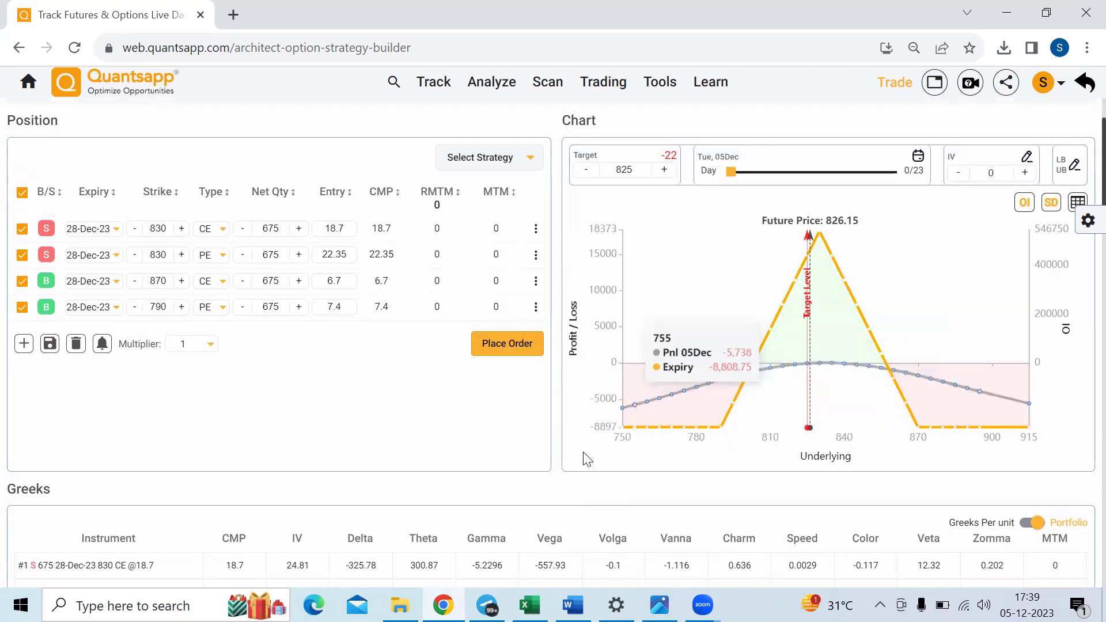
Step: Highlight the total theta in the Greeks table and review it with total delta against the four legs and the payoff chart
scroll(585, 458, down, 1)
scroll(413, 496, down, 5)
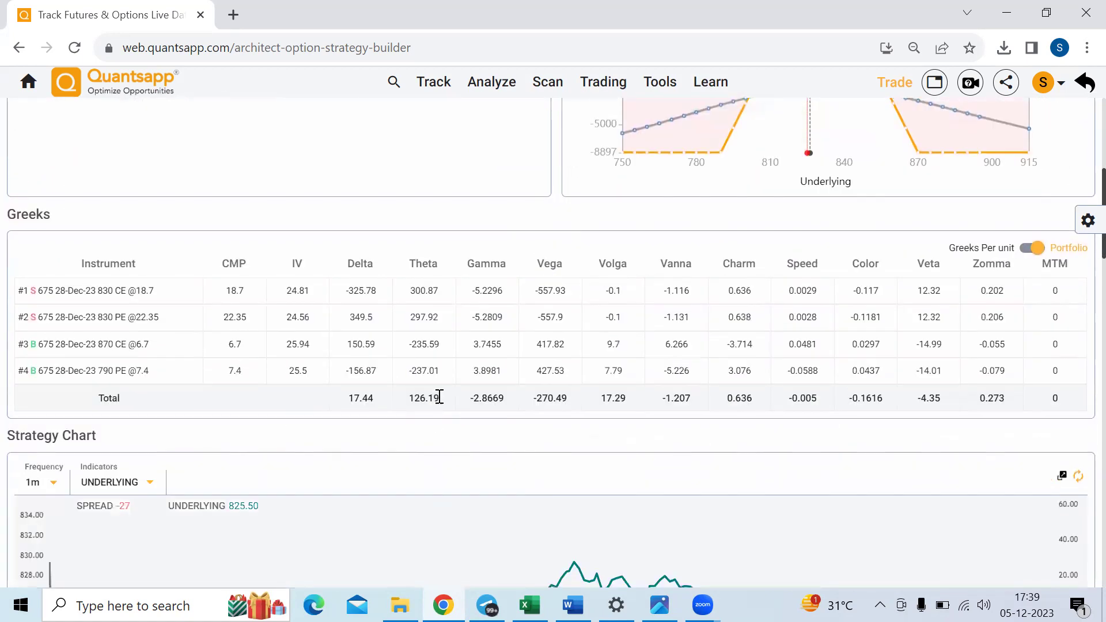
drag(439, 397, 406, 401)
scroll(576, 366, up, 5)
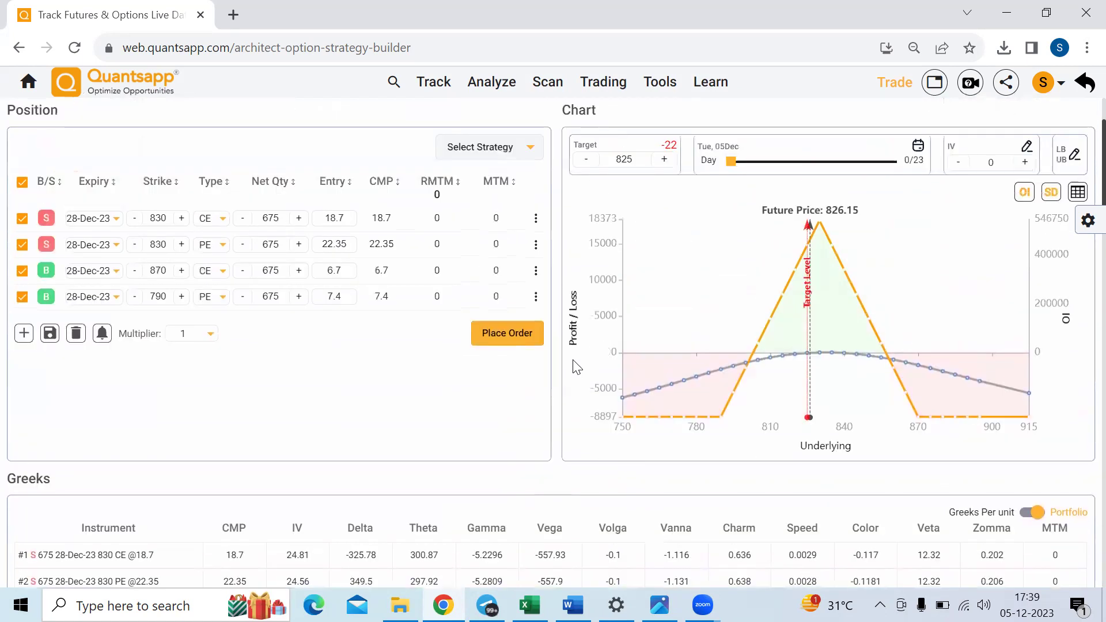
scroll(279, 275, up, 1)
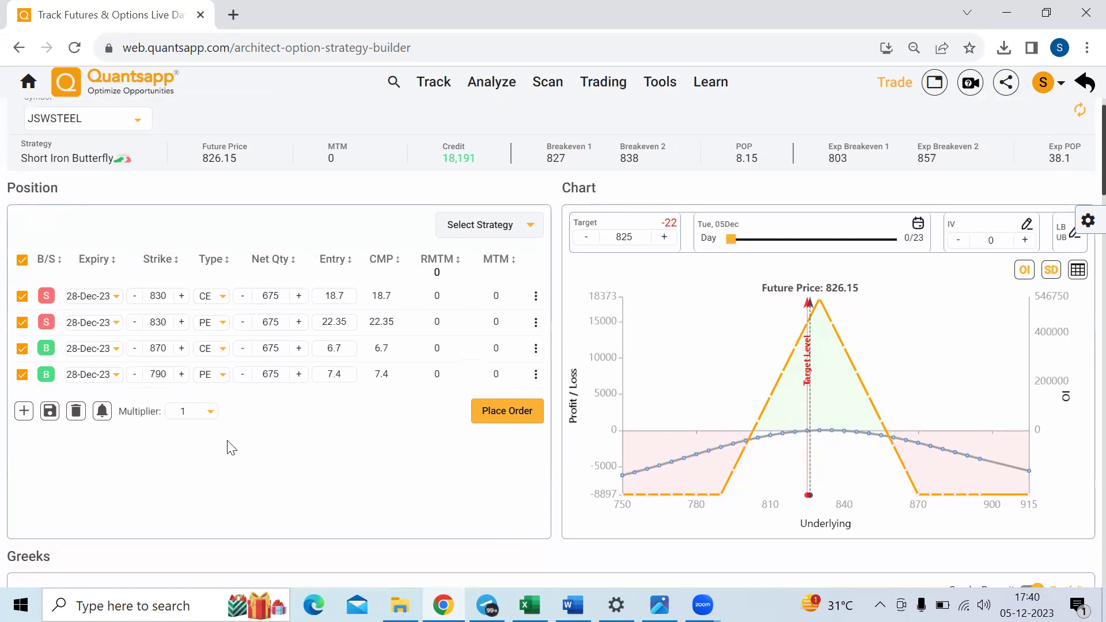
scroll(226, 448, down, 3)
scroll(316, 469, down, 2)
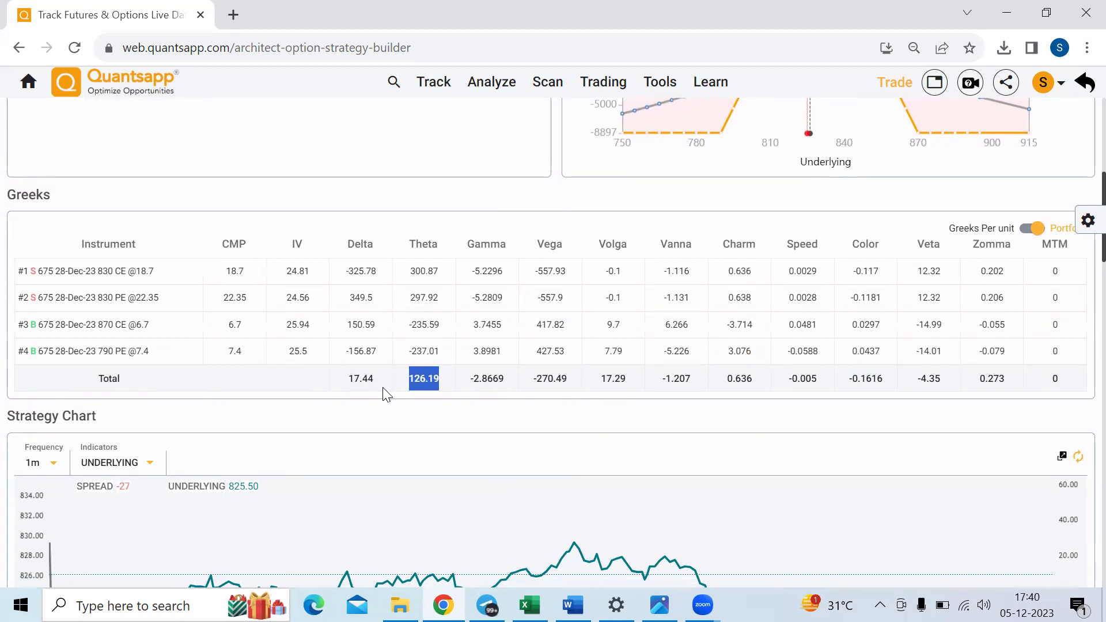
scroll(447, 392, up, 4)
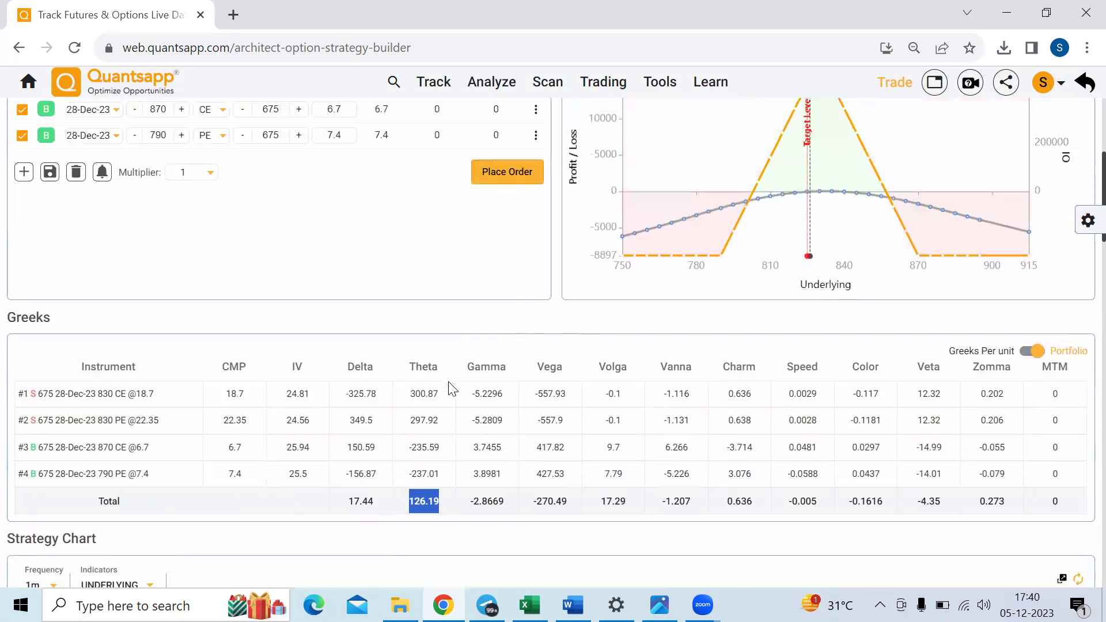
scroll(602, 342, up, 1)
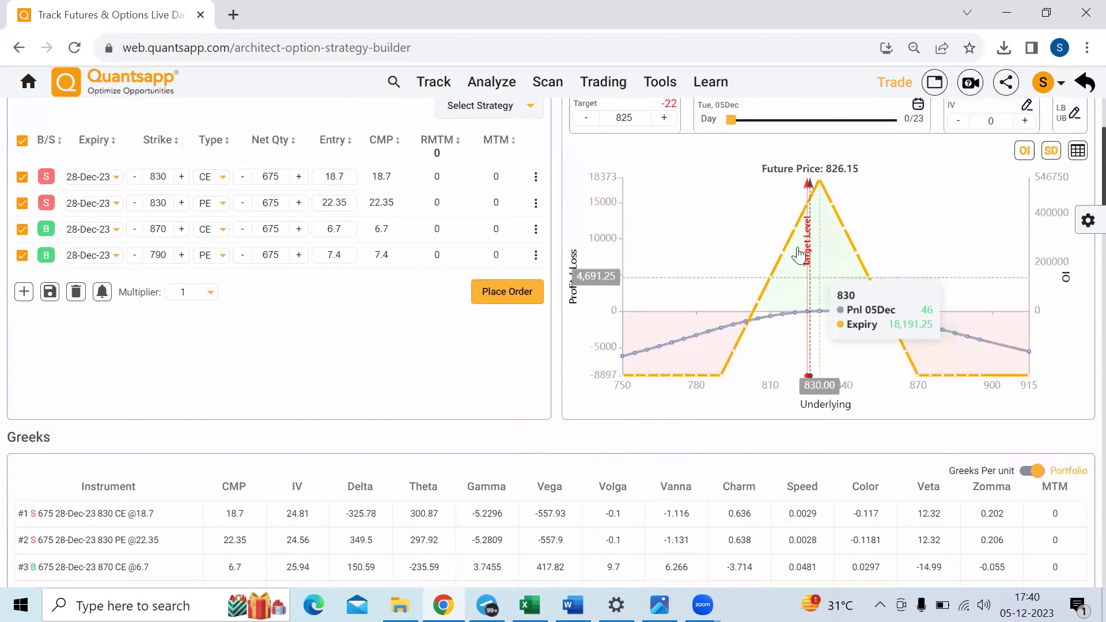
scroll(318, 488, down, 1)
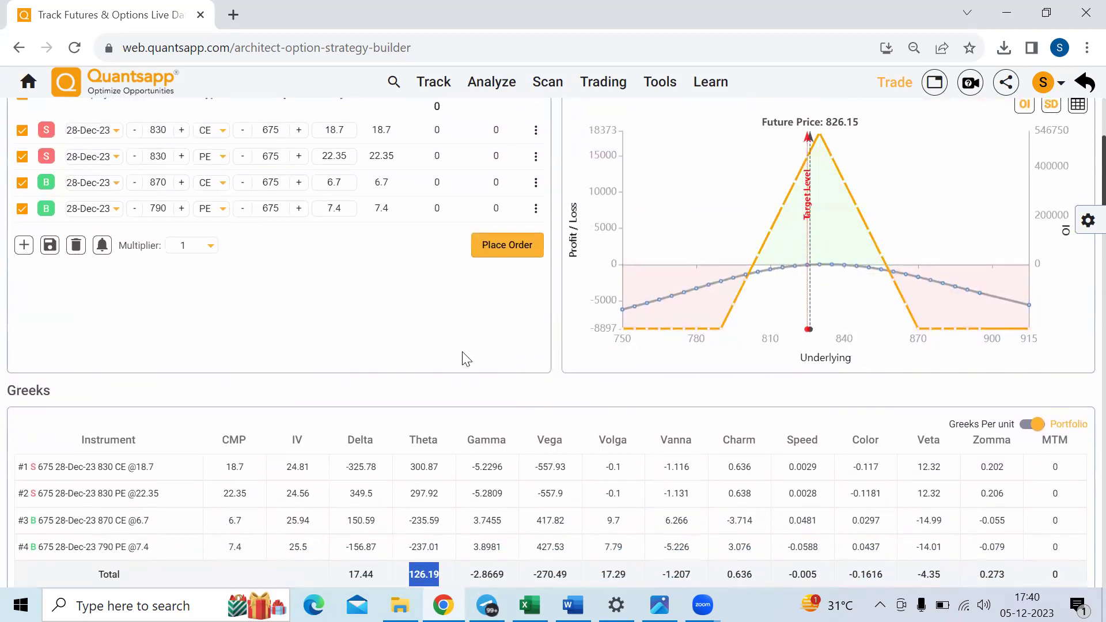
scroll(503, 370, down, 3)
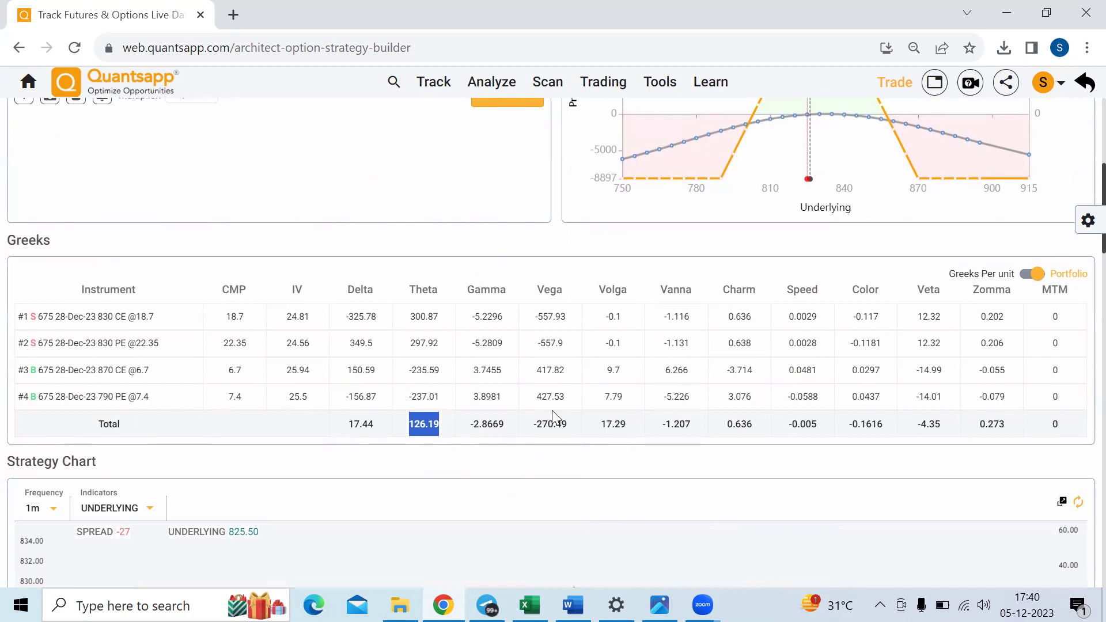
Step: Leave the option strategy builder and return to the Quantsapp home page
scroll(365, 291, up, 7)
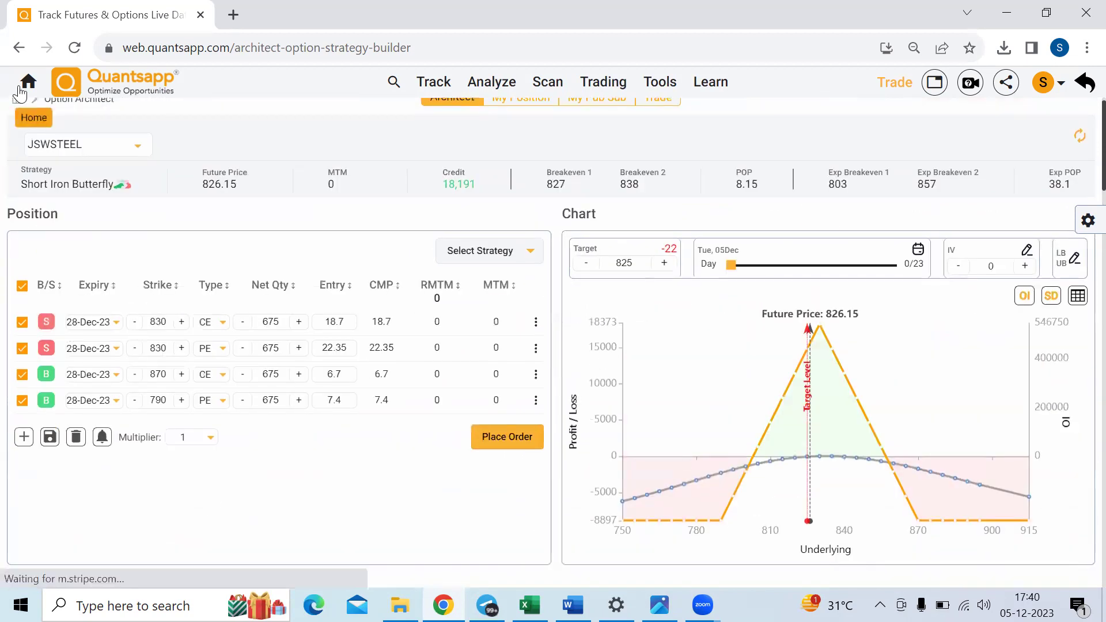
click(20, 88)
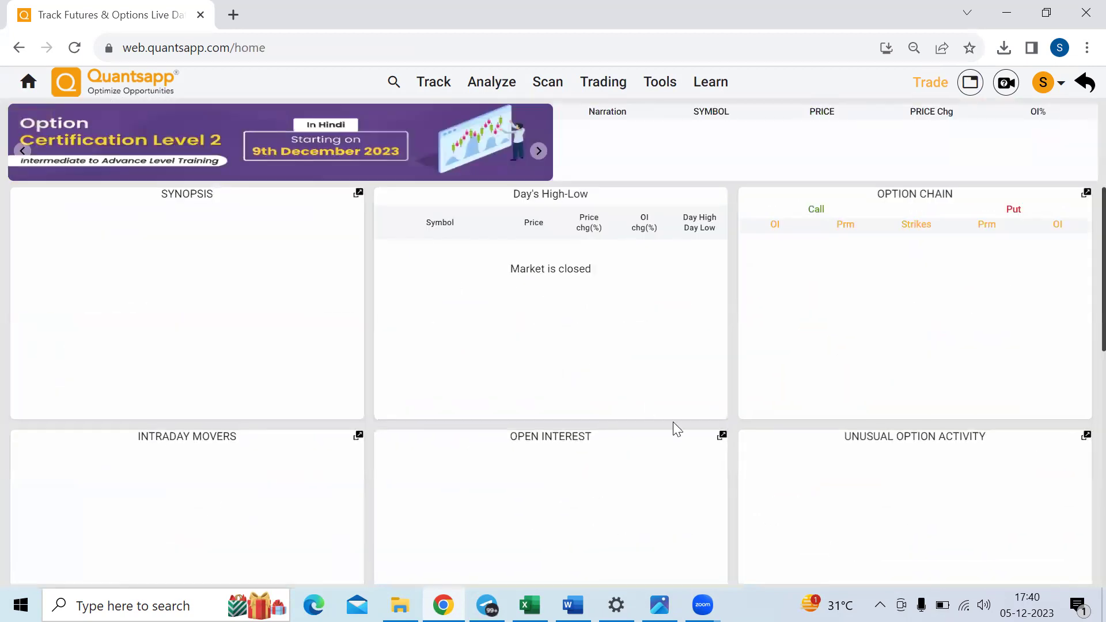